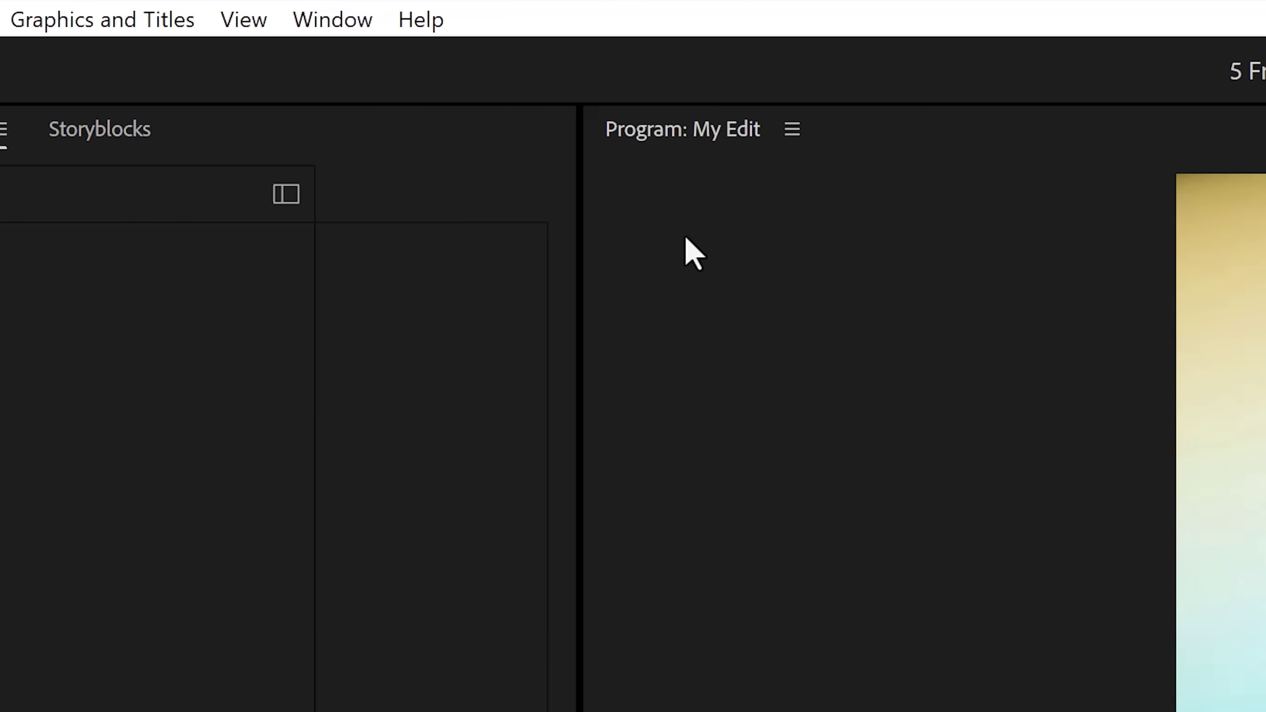
- Open the Copy Pasta panel from the Window menu's Extensions list
{"action": "left_click", "coordinate": [331, 20]}
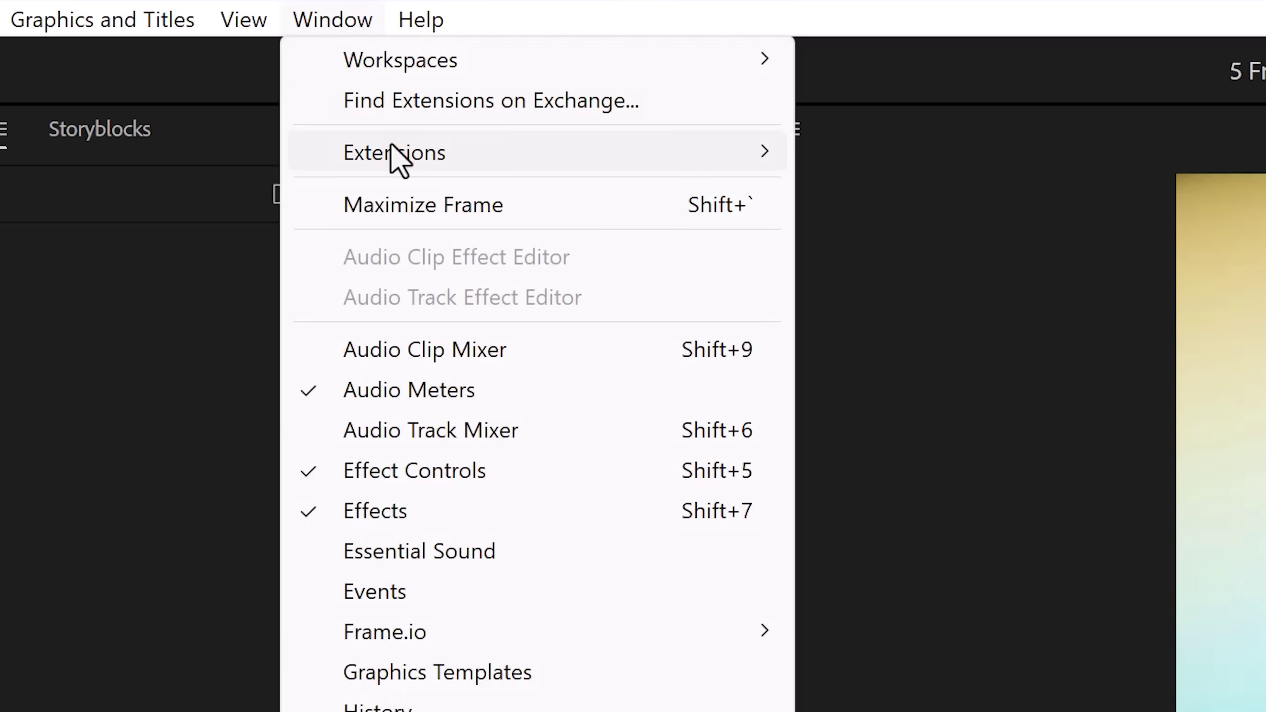
{"action": "mouse_move", "coordinate": [476, 155]}
{"action": "left_click", "coordinate": [912, 398]}
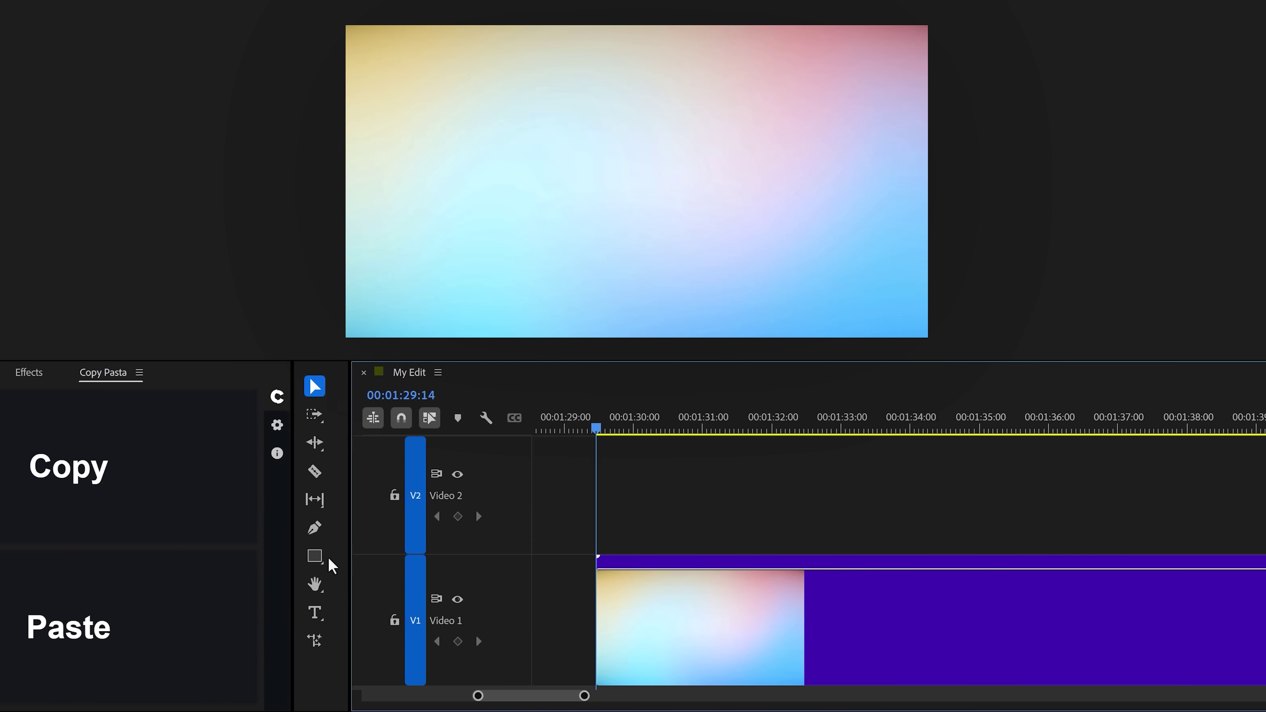
- Paste the park clip onto Video 2 and stretch it to end with the gradient clip
{"action": "left_click", "coordinate": [349, 592]}
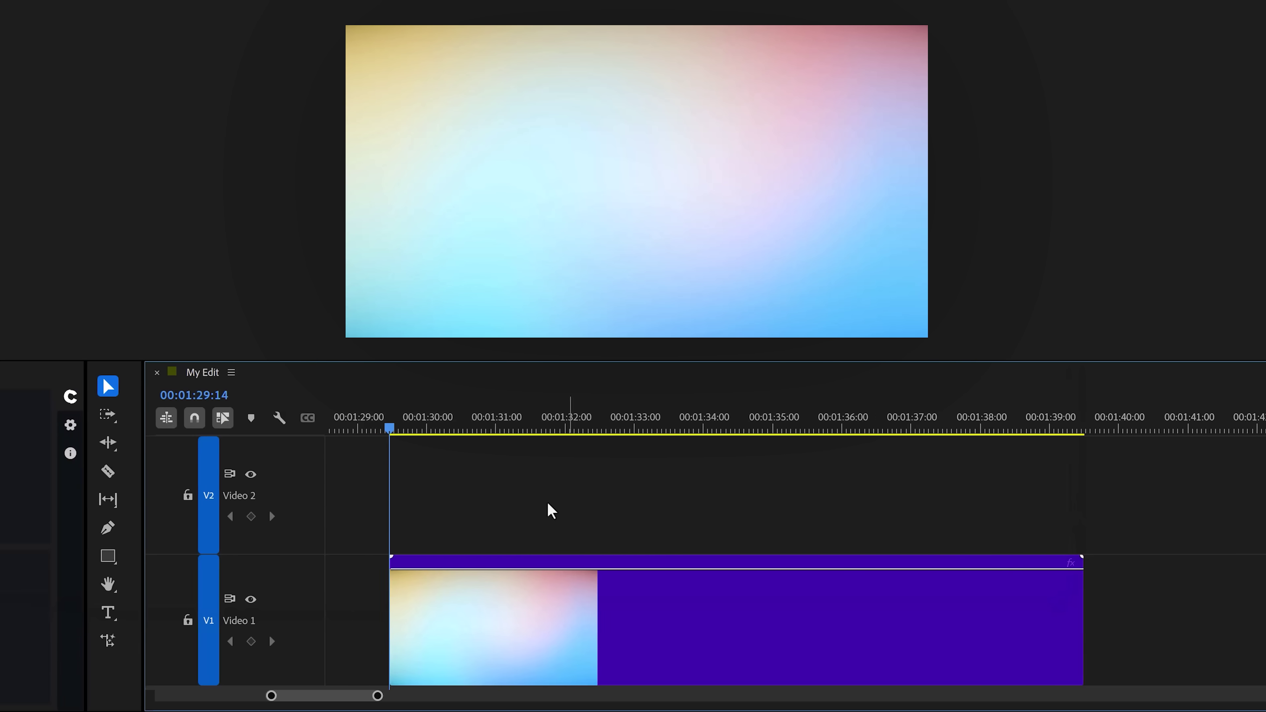
{"action": "left_click", "coordinate": [348, 592]}
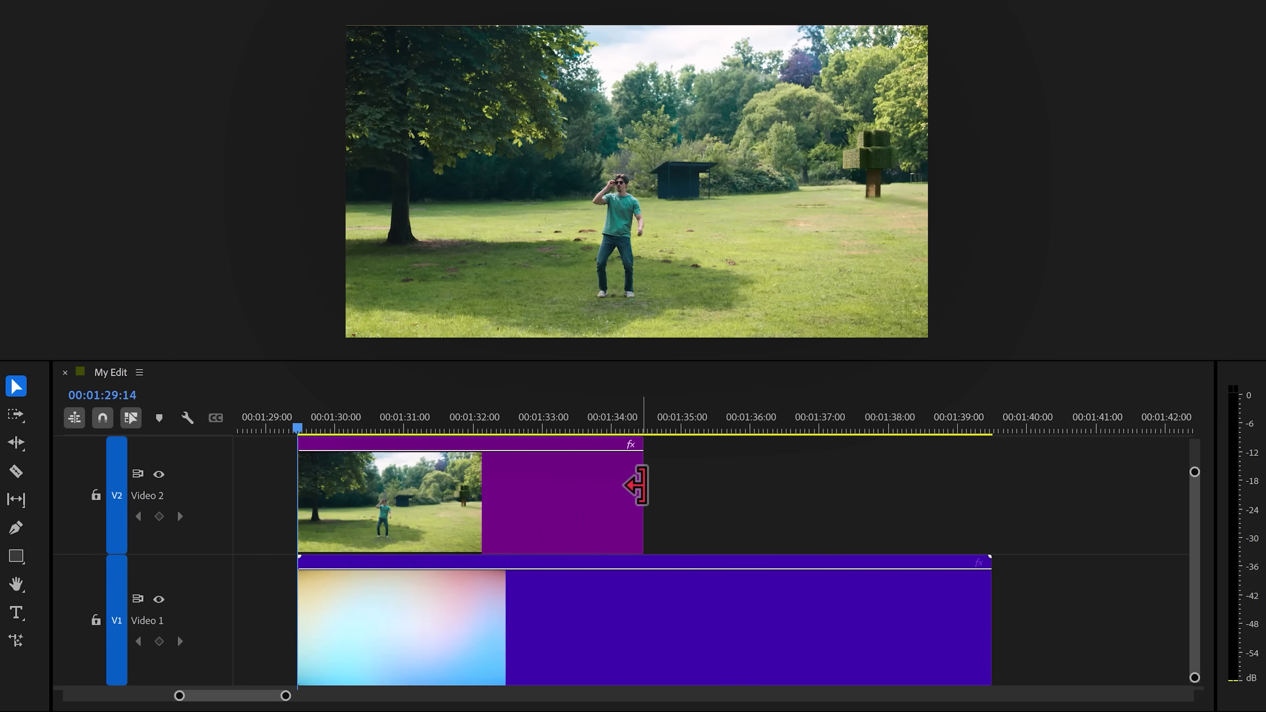
{"action": "left_click_drag", "start_coordinate": [643, 480], "coordinate": [979, 480]}
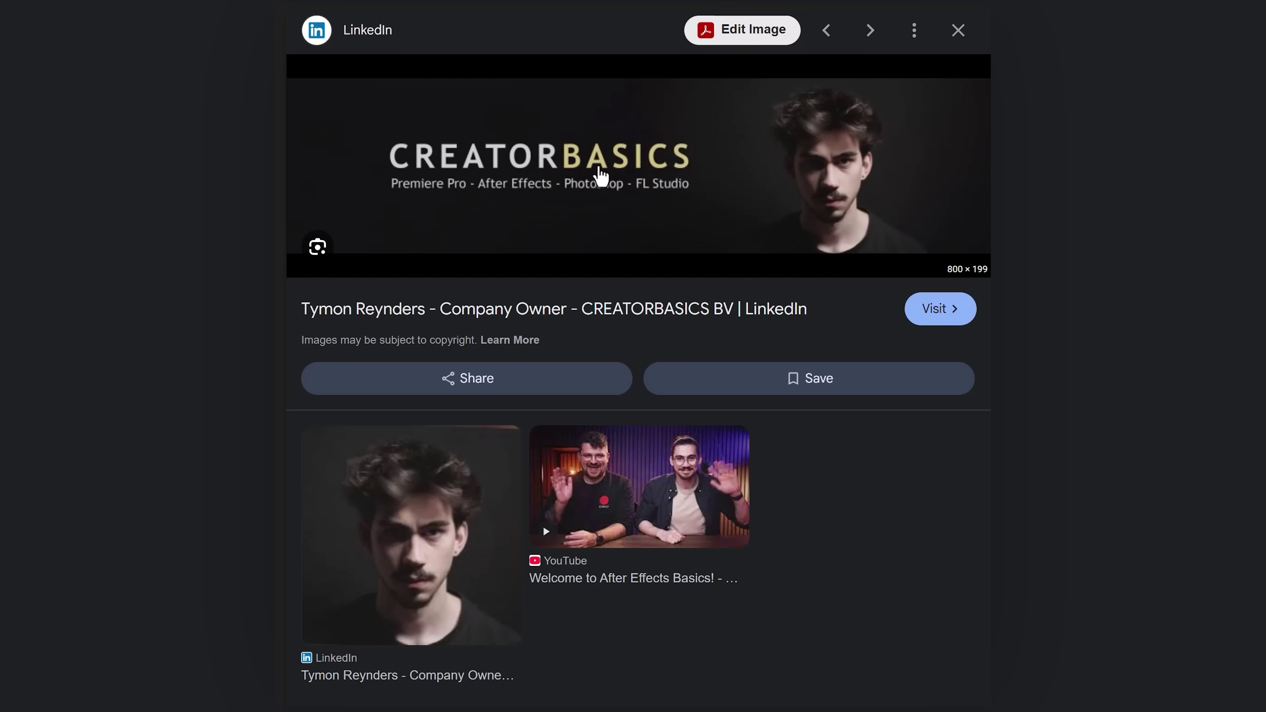
- Copy the CREATORBASICS banner image in Chrome, paste it into the sequence, and scrub to preview
{"action": "right_click", "coordinate": [599, 171]}
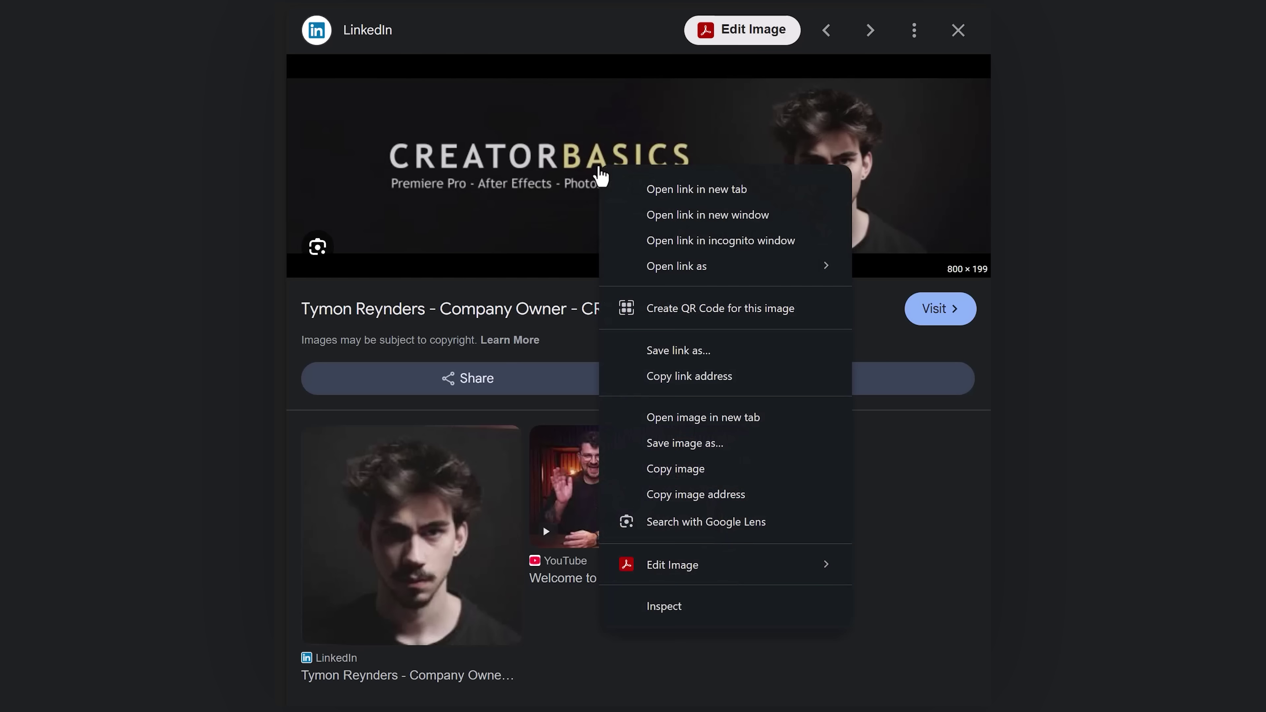
{"action": "left_click", "coordinate": [673, 472]}
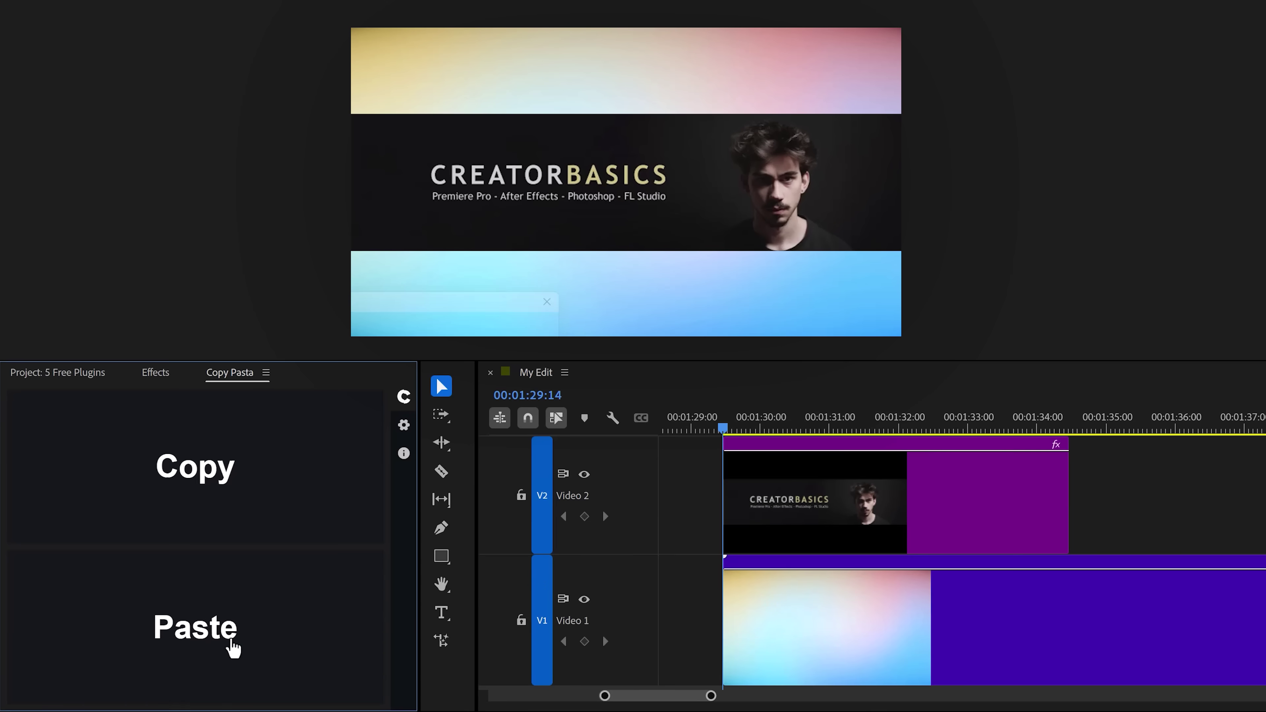
{"action": "left_click", "coordinate": [234, 648]}
{"action": "left_click_drag", "start_coordinate": [387, 414], "coordinate": [526, 411]}
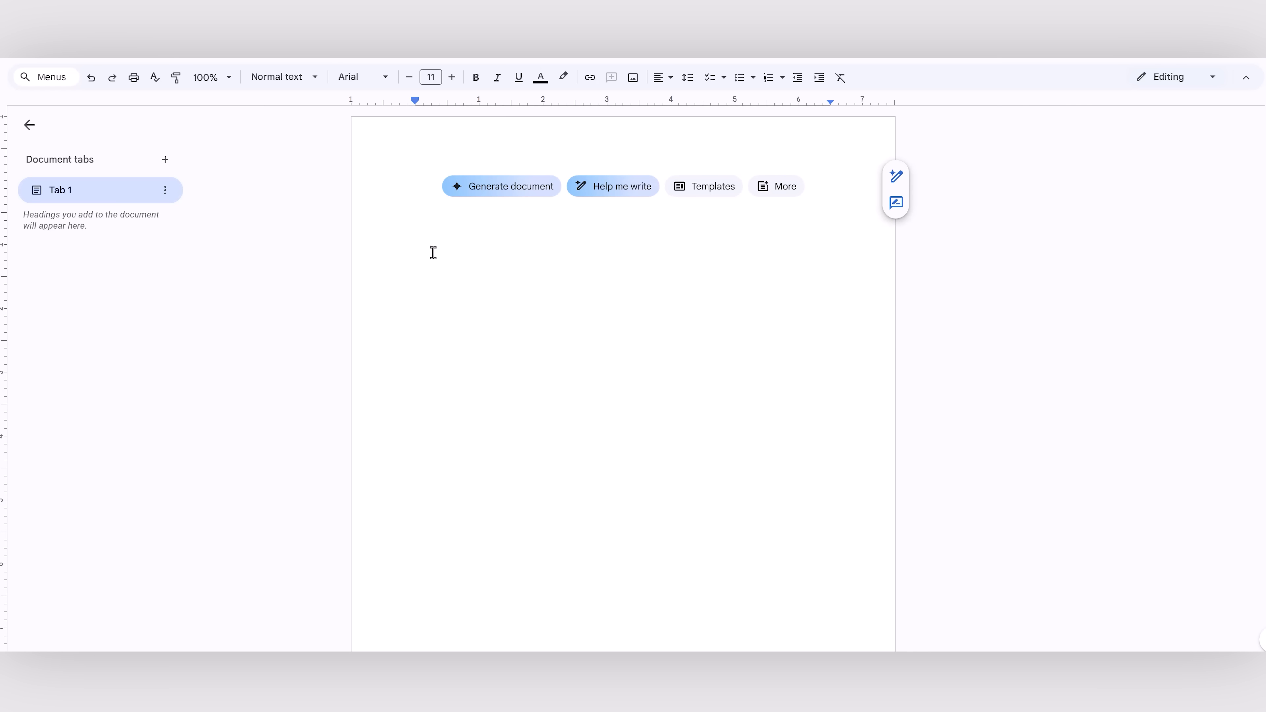
- Paste the copied park frame into the blank Google Doc
{"action": "right_click", "coordinate": [426, 225]}
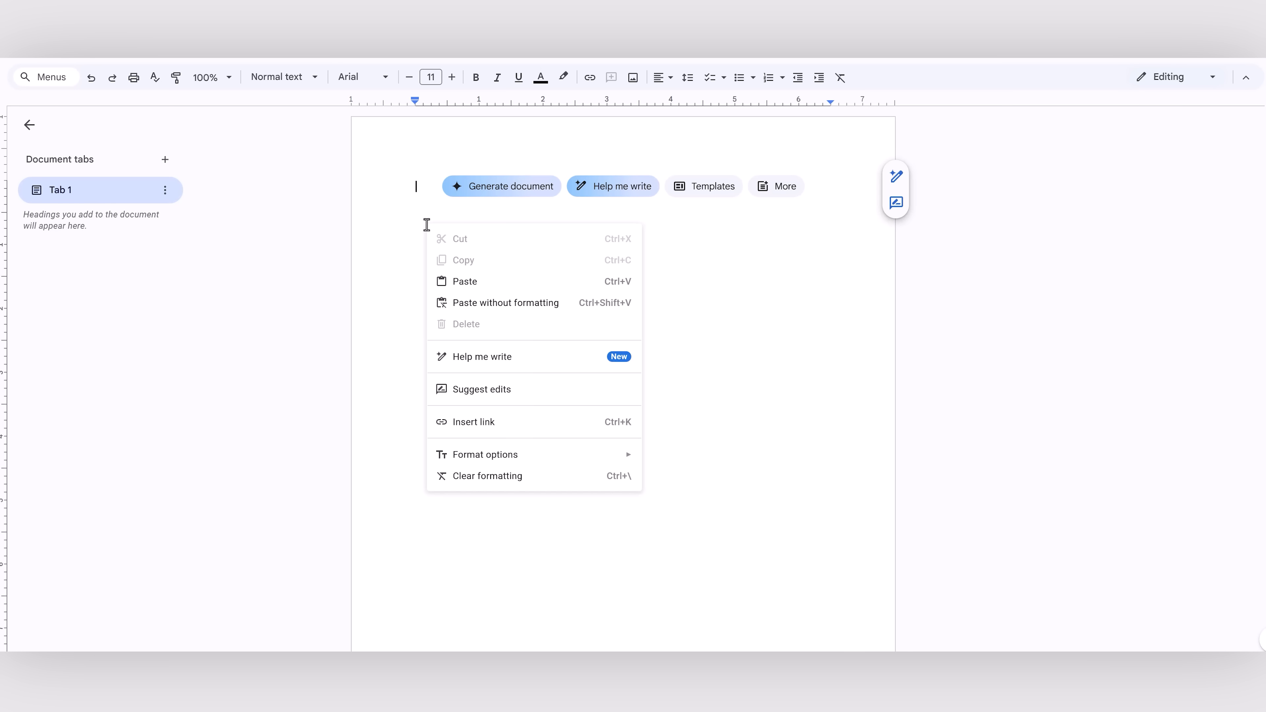
{"action": "left_click", "coordinate": [463, 282]}
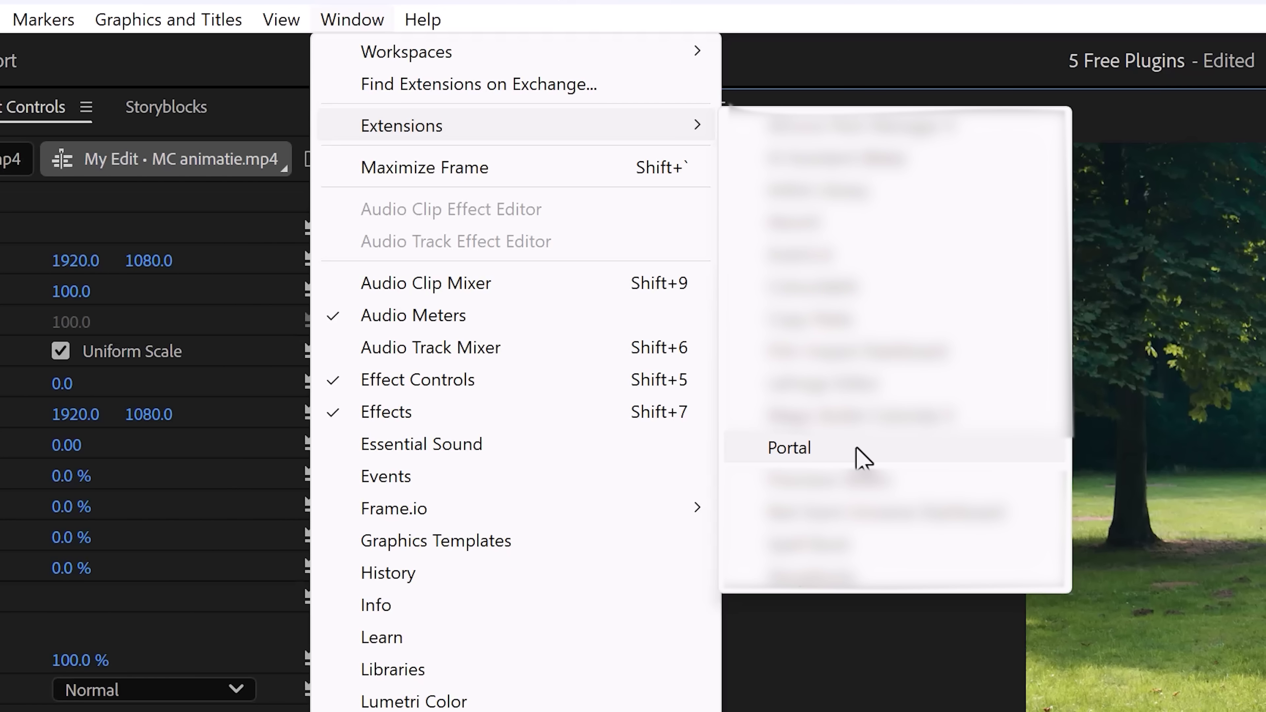
- Open the Portal panel and drag the Animations - Number 1-10 folder from File Explorer into it
{"action": "left_click", "coordinate": [797, 447]}
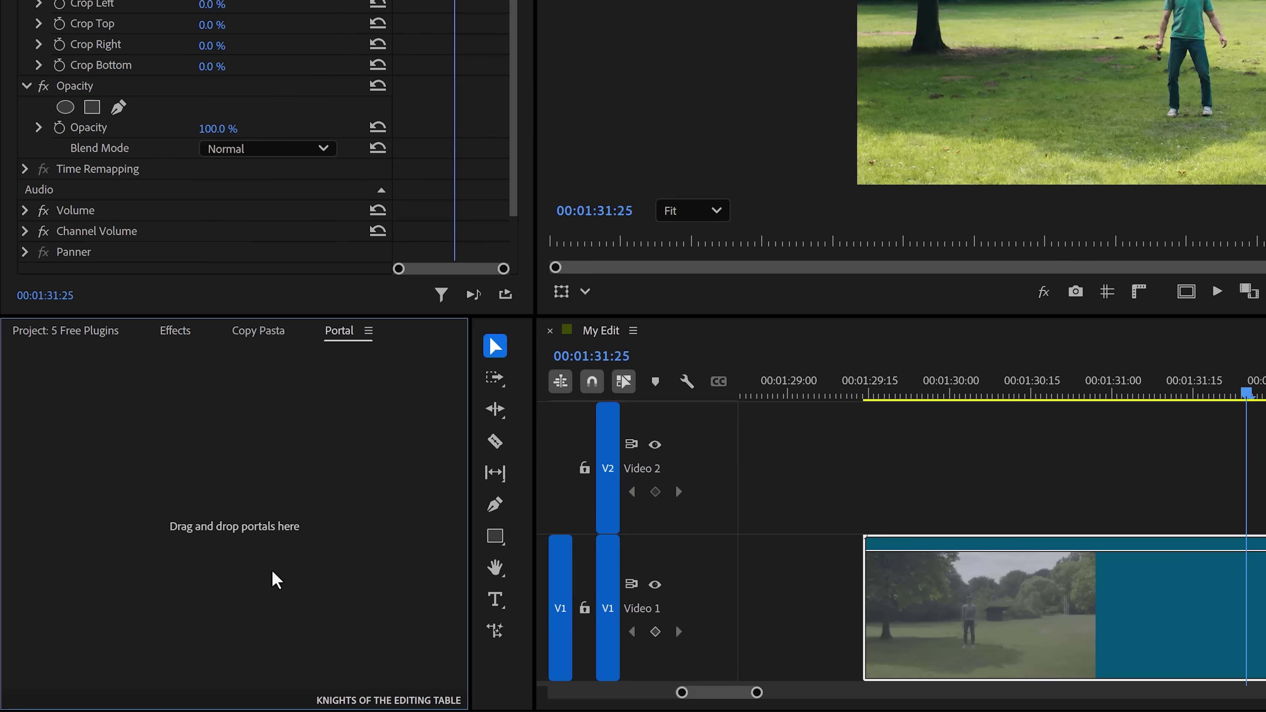
{"action": "key", "text": "super+e"}
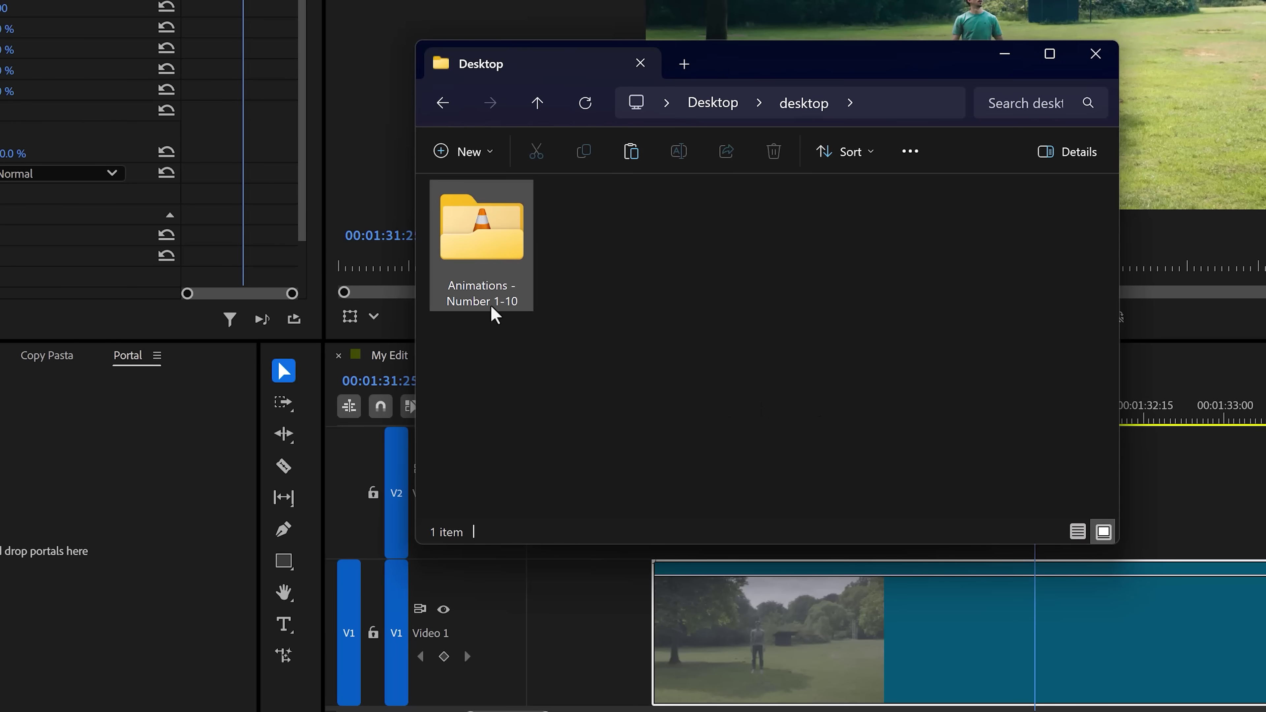
{"action": "left_click", "coordinate": [483, 263]}
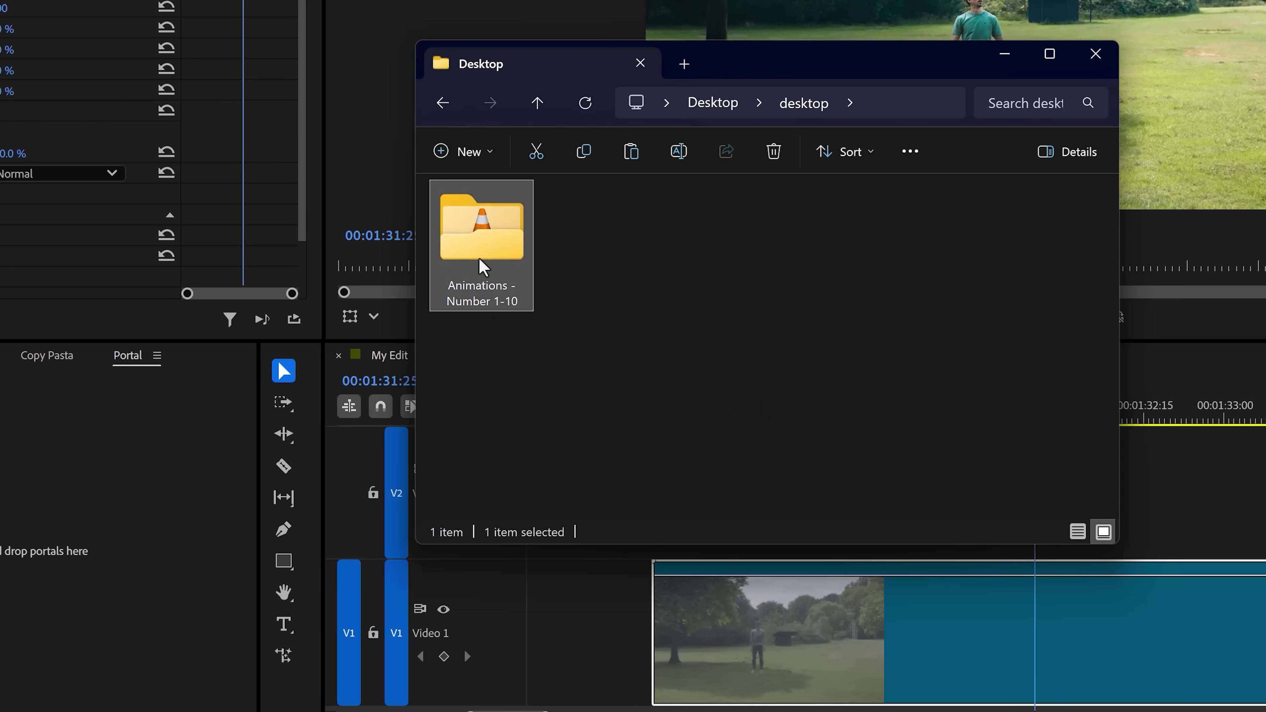
{"action": "left_click_drag", "start_coordinate": [484, 263], "coordinate": [6, 498]}
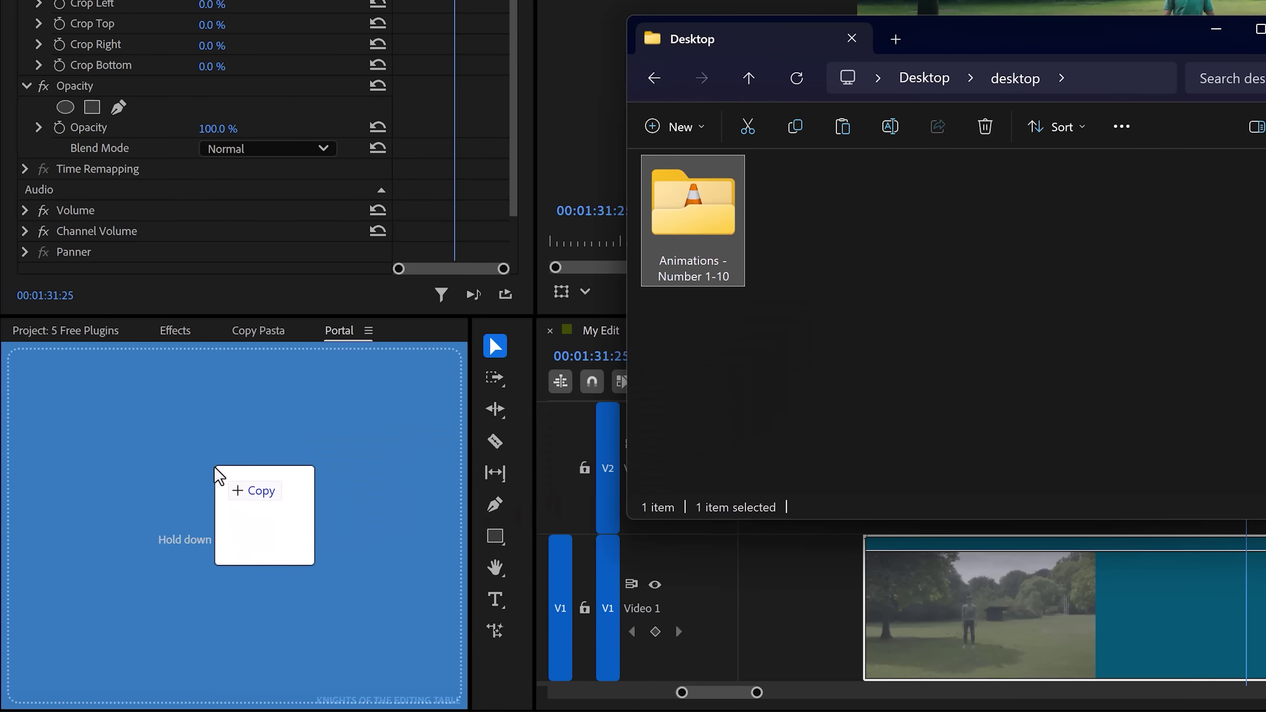
{"action": "left_click_drag", "start_coordinate": [215, 467], "coordinate": [214, 467]}
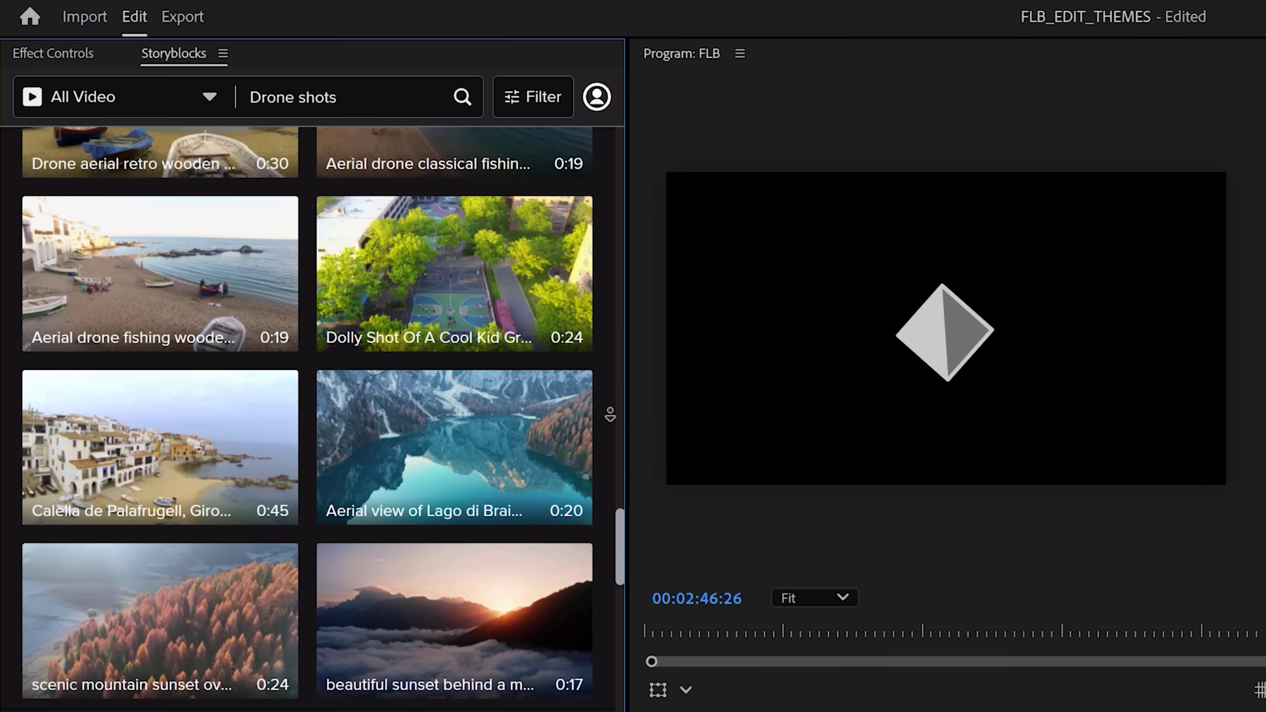
- Download the sunset drone clip from the Drone shots results as 4K MP4
{"action": "scroll", "coordinate": [610, 356], "scroll_direction": "down", "scroll_amount": 5}
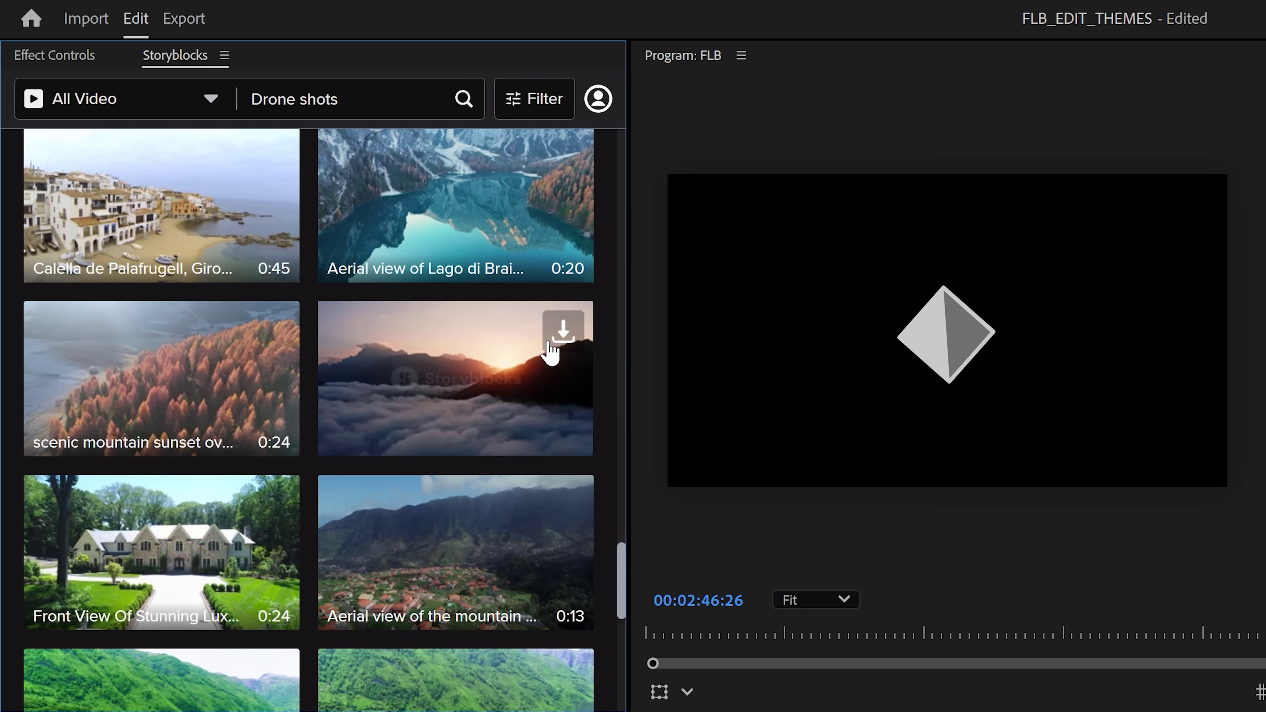
{"action": "left_click", "coordinate": [555, 330]}
{"action": "left_click", "coordinate": [532, 427]}
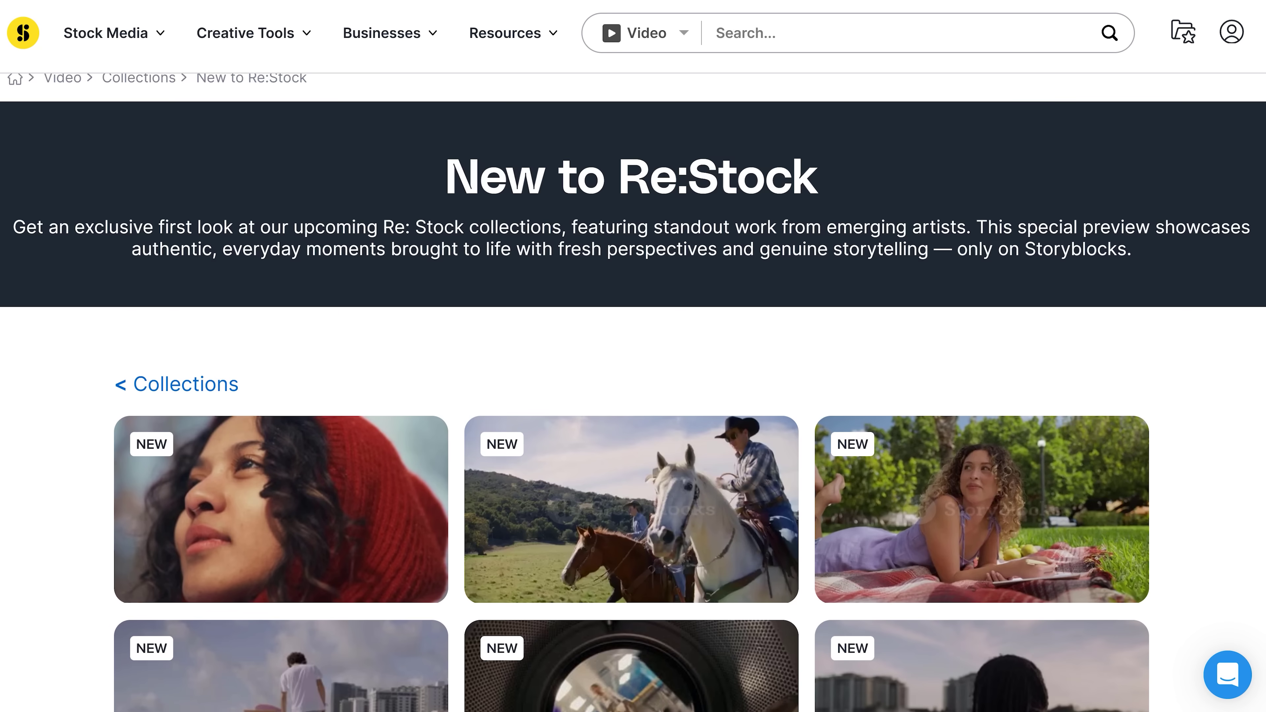
- Scroll down the Re:Stock page to the human stories collections such as Call In
{"action": "scroll", "coordinate": [633, 387], "scroll_direction": "down", "scroll_amount": 4}
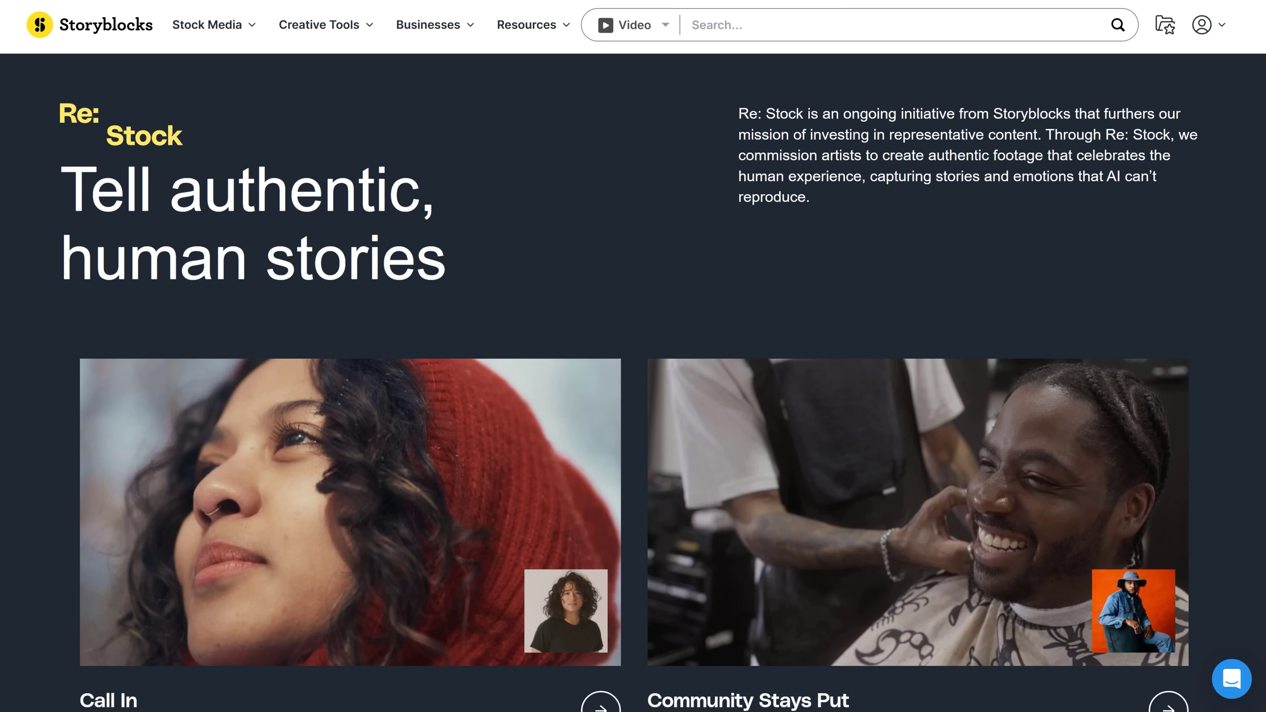
{"action": "scroll", "coordinate": [349, 349], "scroll_direction": "down", "scroll_amount": 5}
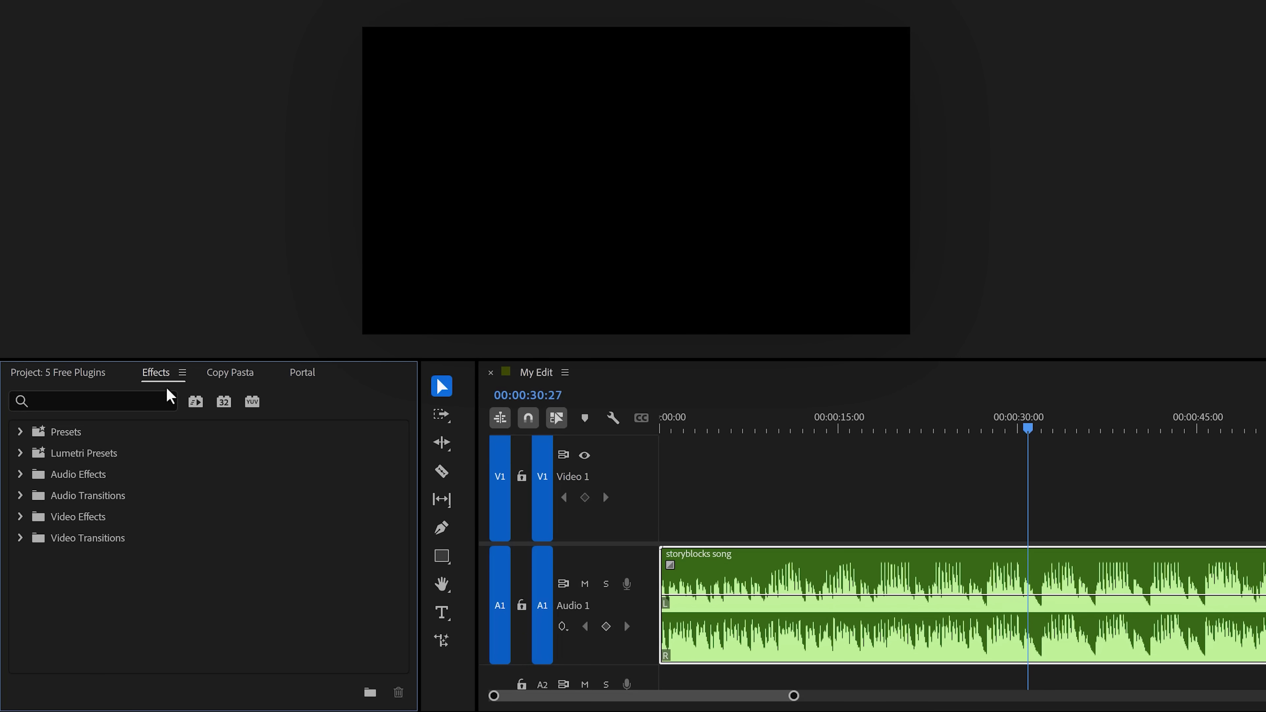
- Check in the Audio Plug-In Manager that TDR Nova is enabled and working, then close it
{"action": "left_click", "coordinate": [182, 374]}
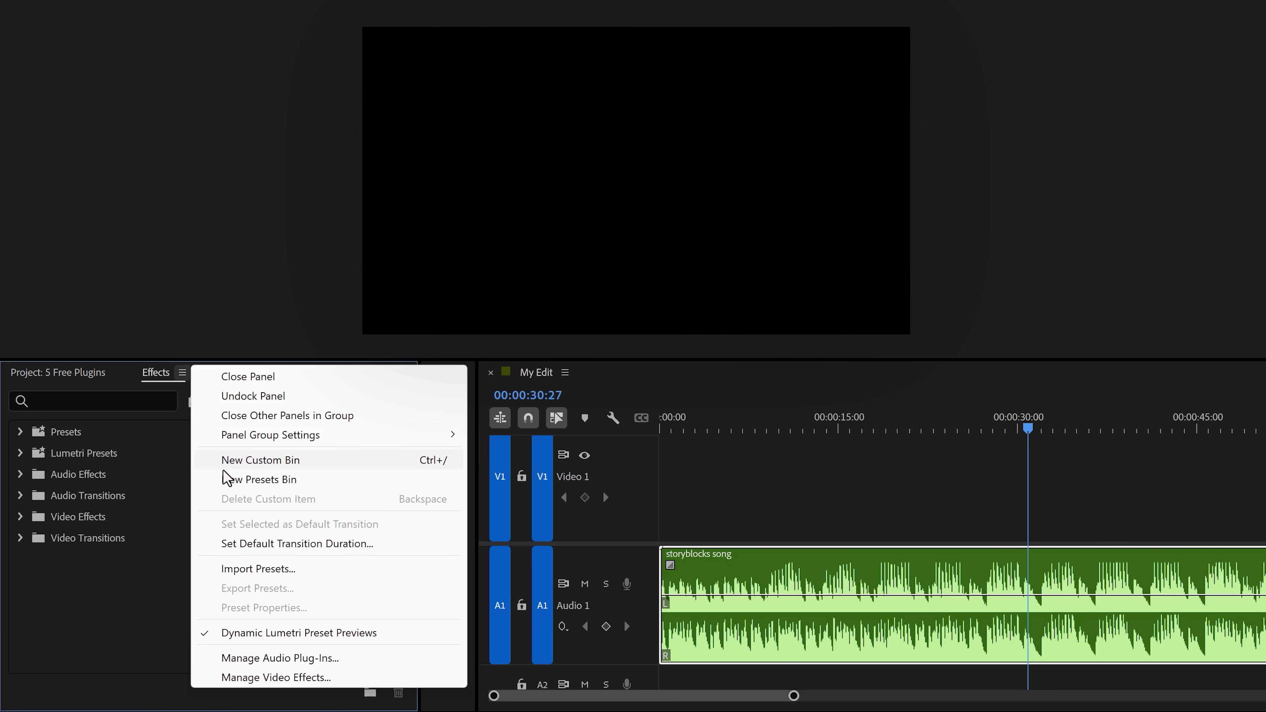
{"action": "left_click", "coordinate": [257, 659]}
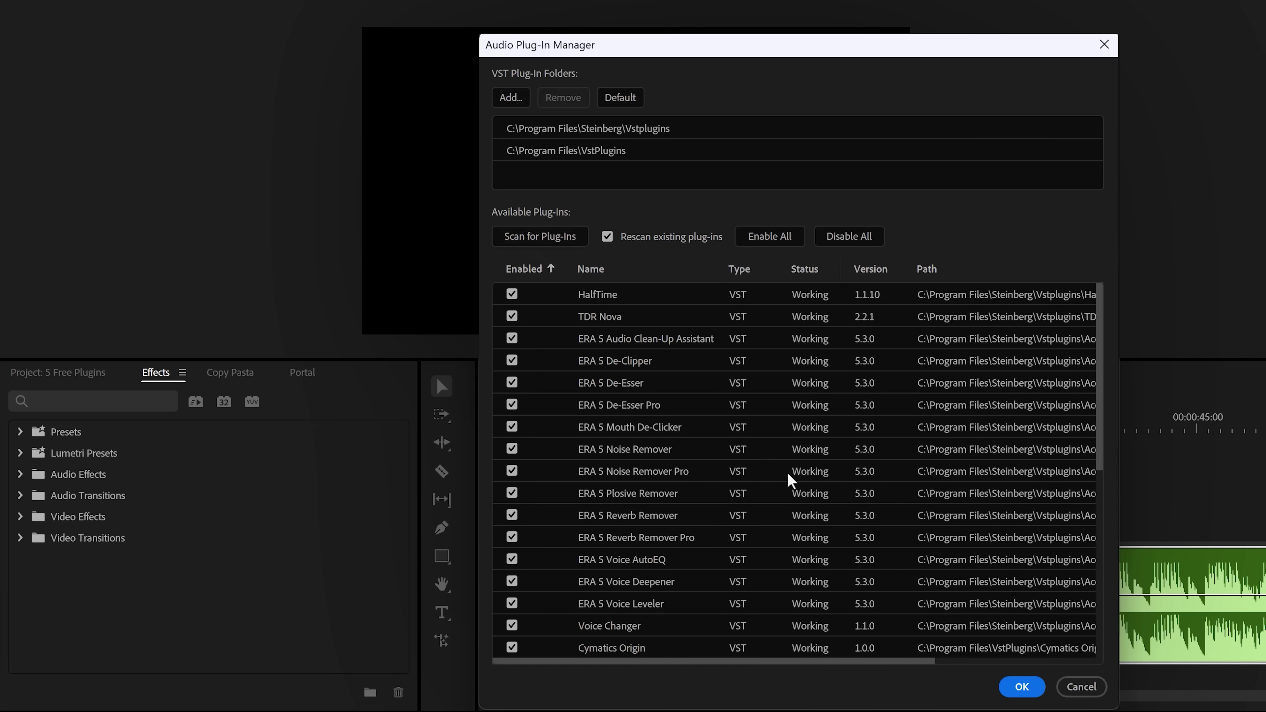
{"action": "left_click", "coordinate": [1020, 687]}
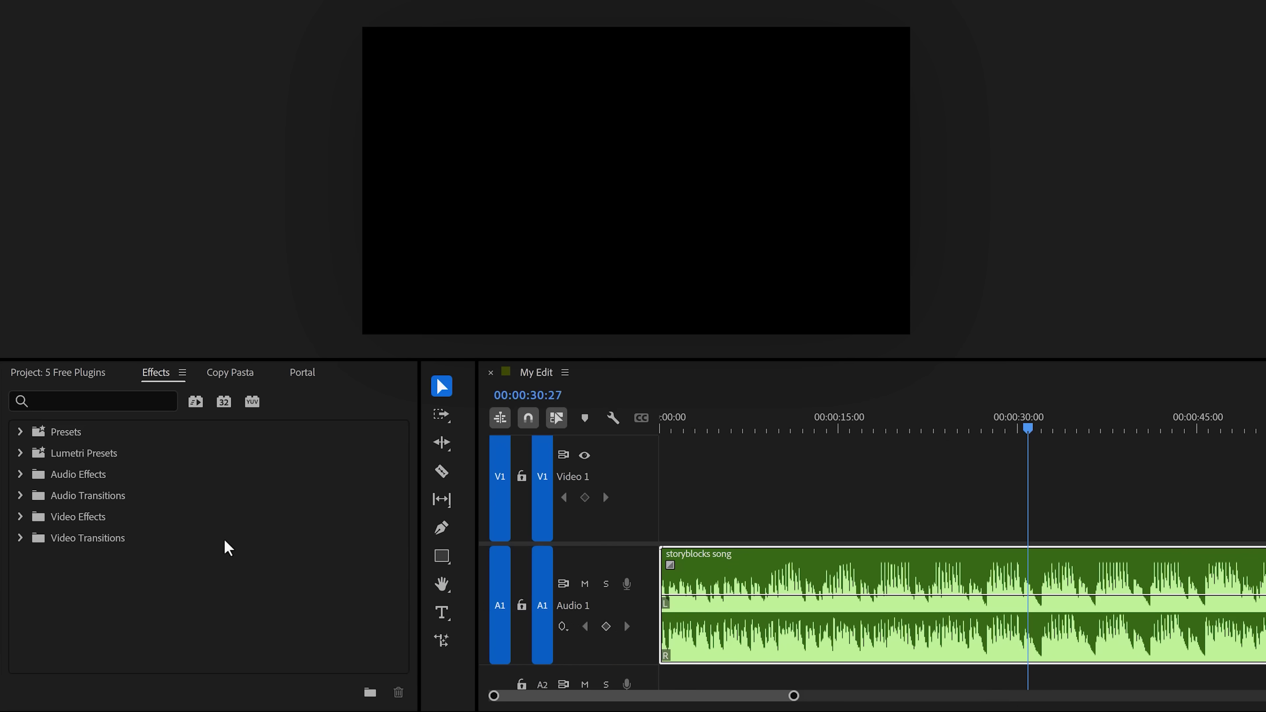
- Find TDR Nova in Effects, drop it on the storyblocks song clip, and open its editor
{"action": "left_click", "coordinate": [130, 399]}
{"action": "type", "text": "TDR Nova"}
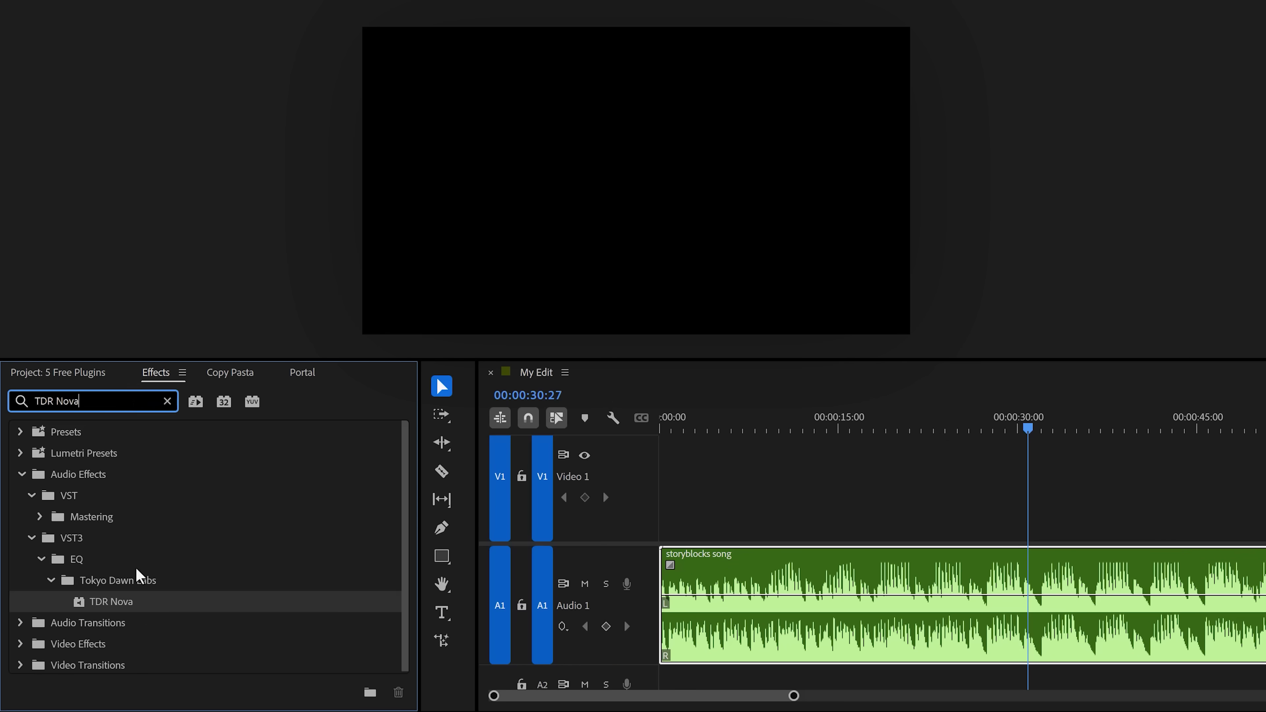
{"action": "left_click_drag", "start_coordinate": [127, 614], "coordinate": [493, 622]}
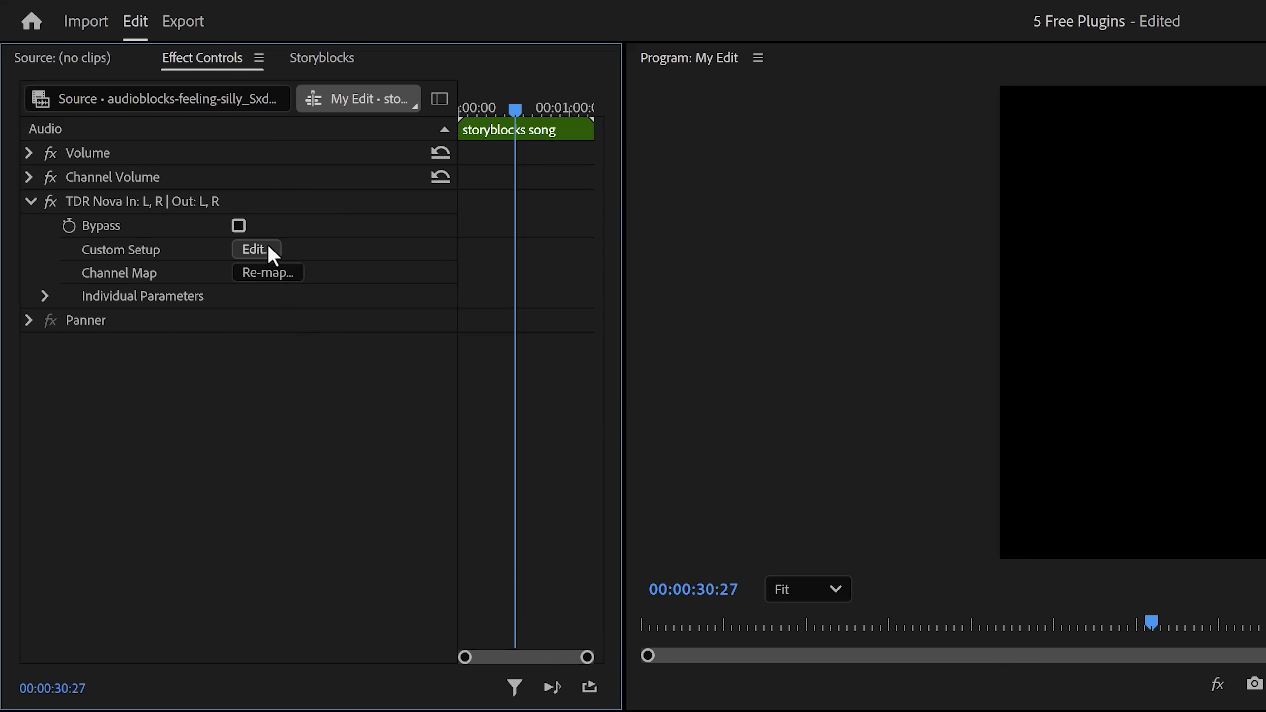
{"action": "left_click", "coordinate": [269, 249]}
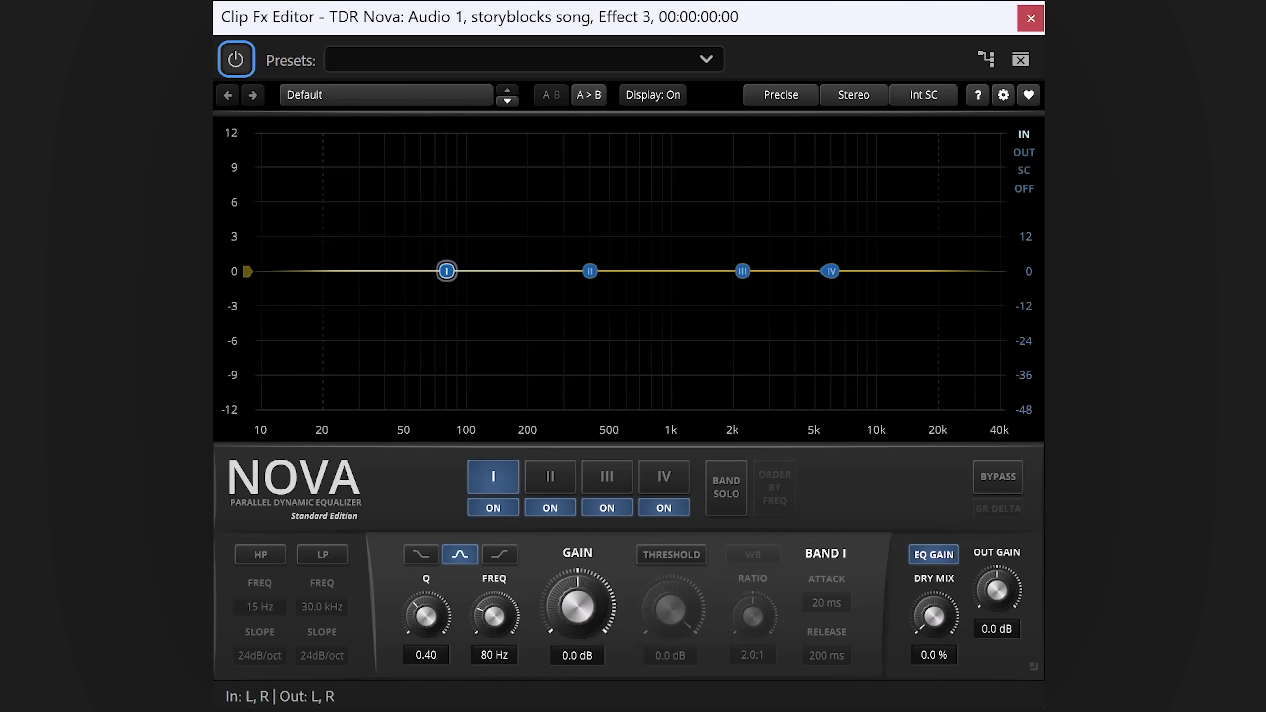
{"action": "left_click", "coordinate": [1003, 96]}
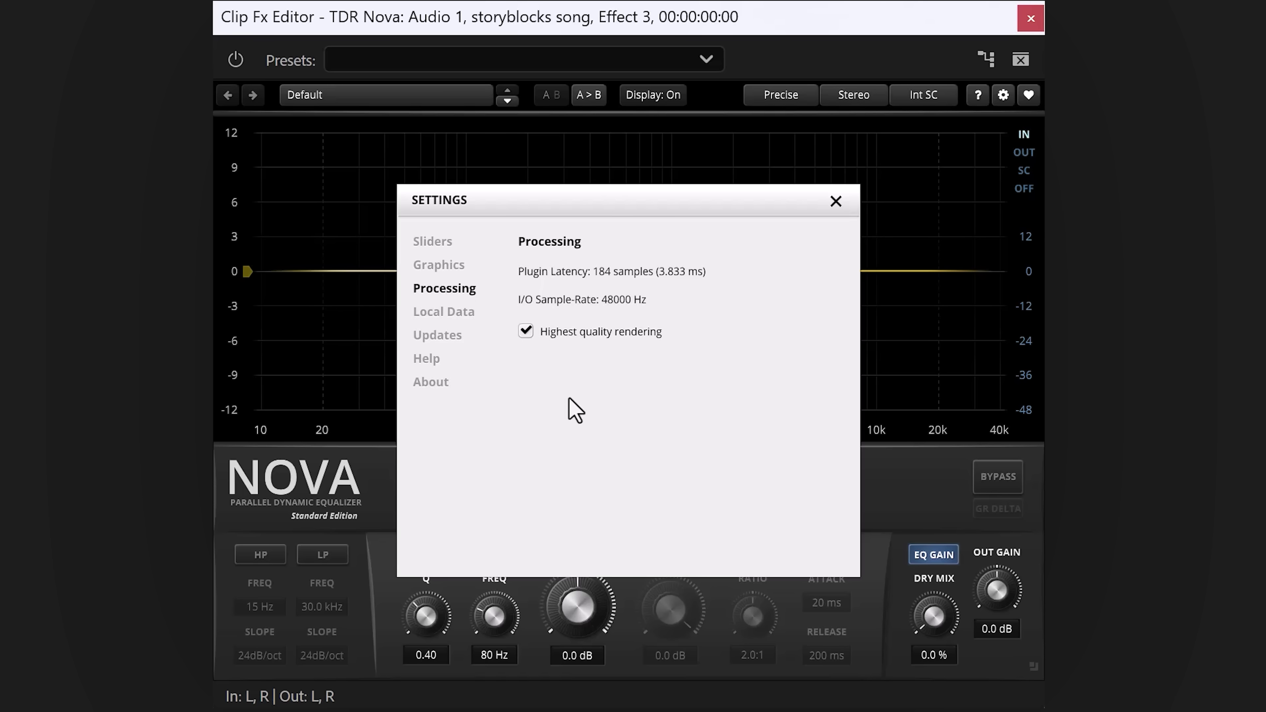
{"action": "left_click", "coordinate": [836, 201]}
- Turn band I off and band III on, then raise the high-pass cutoff to about 34 Hz during playback
{"action": "left_click", "coordinate": [517, 514]}
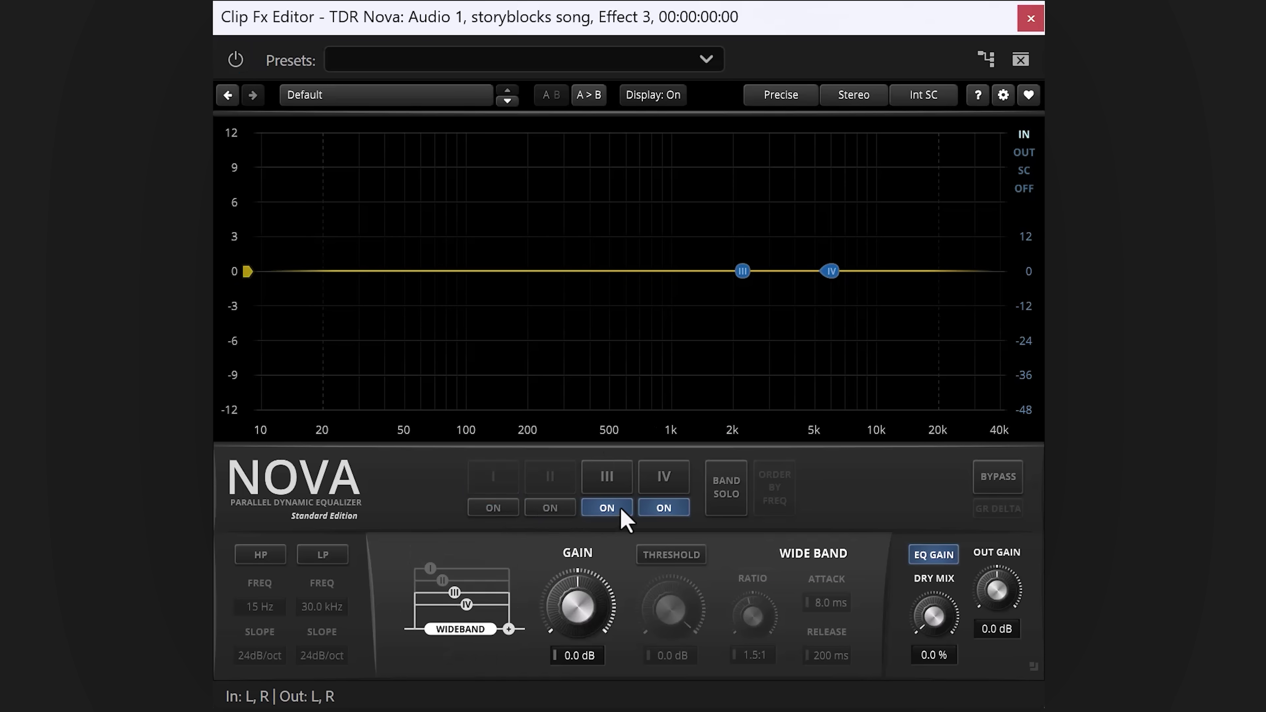
{"action": "left_click", "coordinate": [607, 508]}
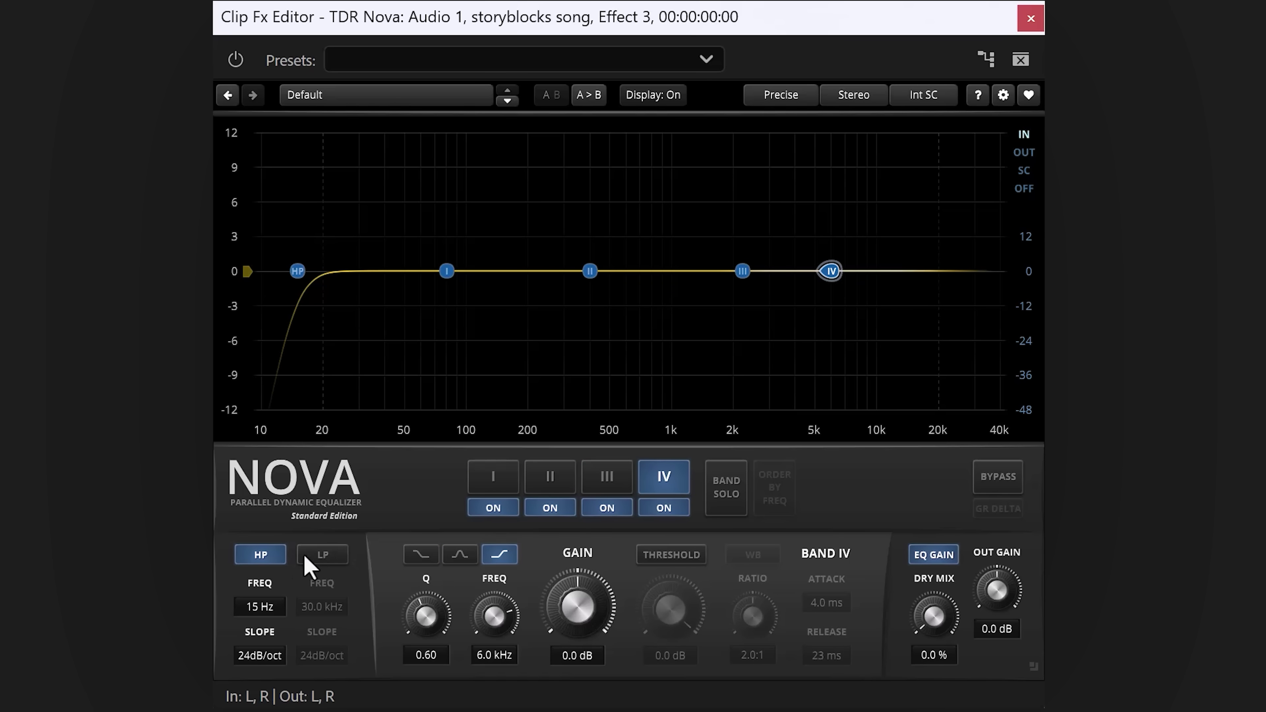
{"action": "left_click_drag", "start_coordinate": [298, 271], "coordinate": [361, 270]}
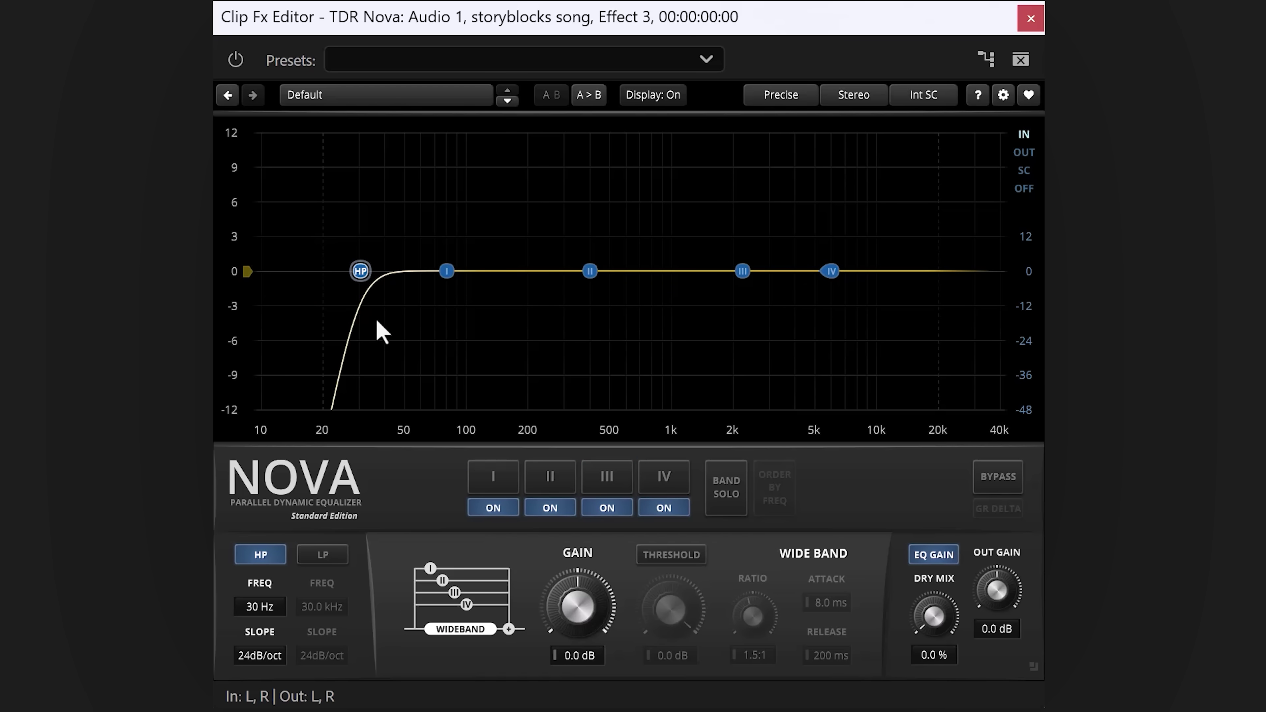
{"action": "key", "text": "space"}
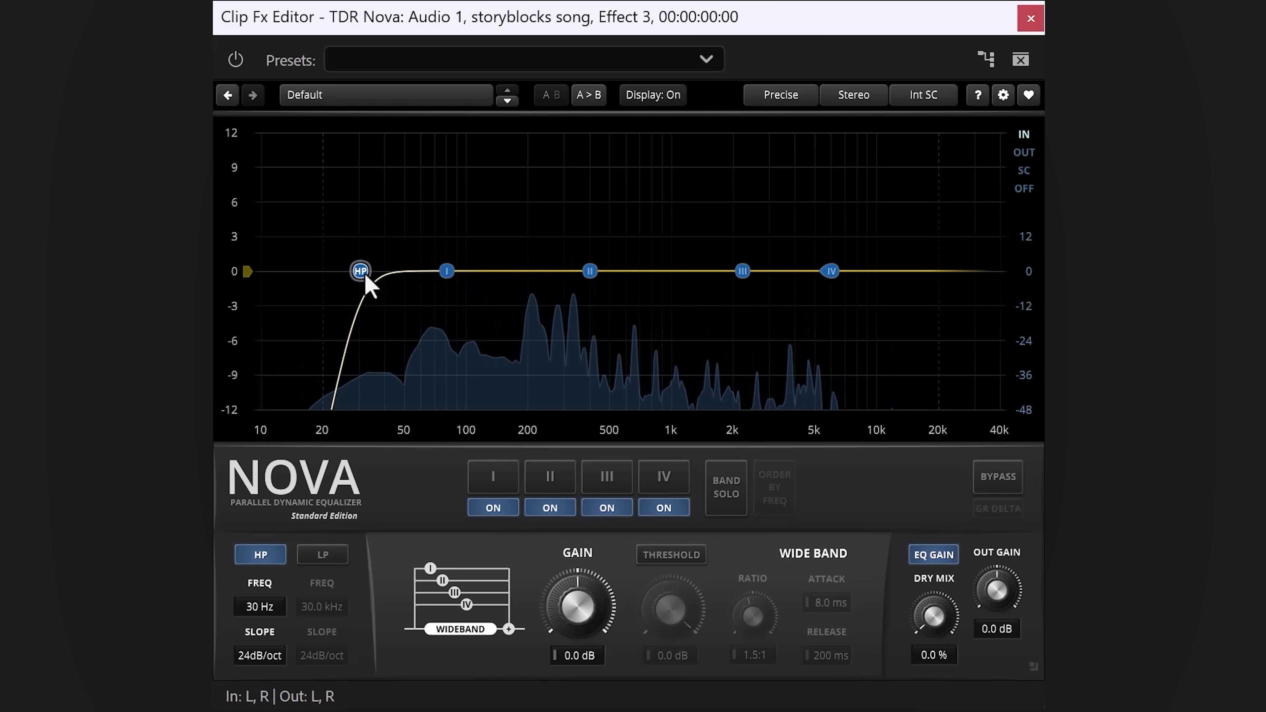
{"action": "left_click_drag", "start_coordinate": [362, 274], "coordinate": [686, 288]}
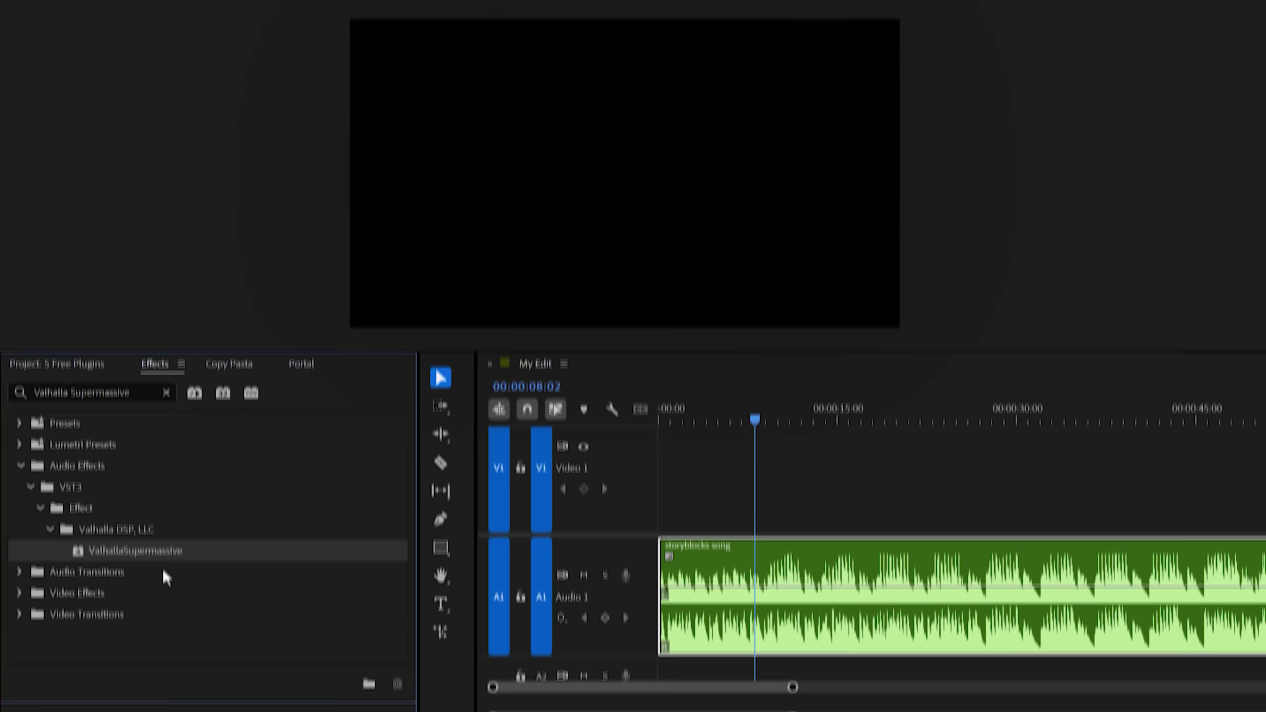
- Drop ValhallaSupermassive onto the storyblocks song clip after Convolution Reverb and open its editor
{"action": "left_click_drag", "start_coordinate": [161, 567], "coordinate": [460, 559]}
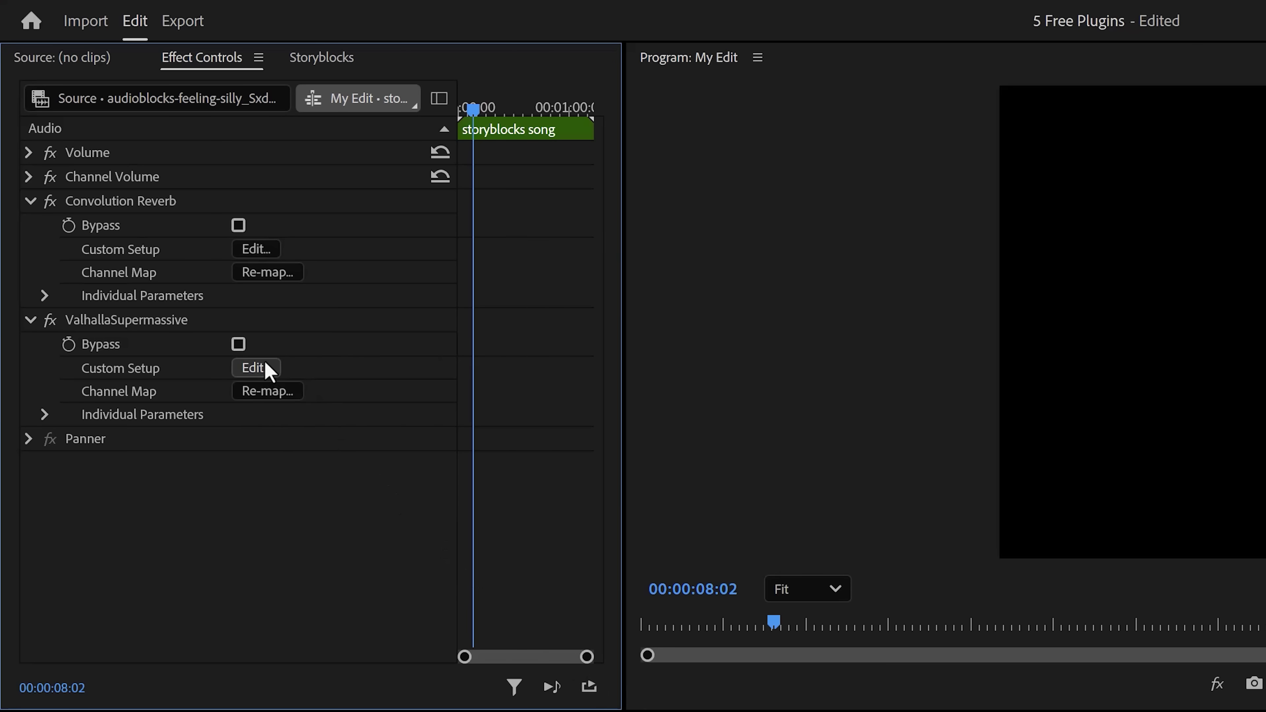
{"action": "left_click", "coordinate": [256, 368]}
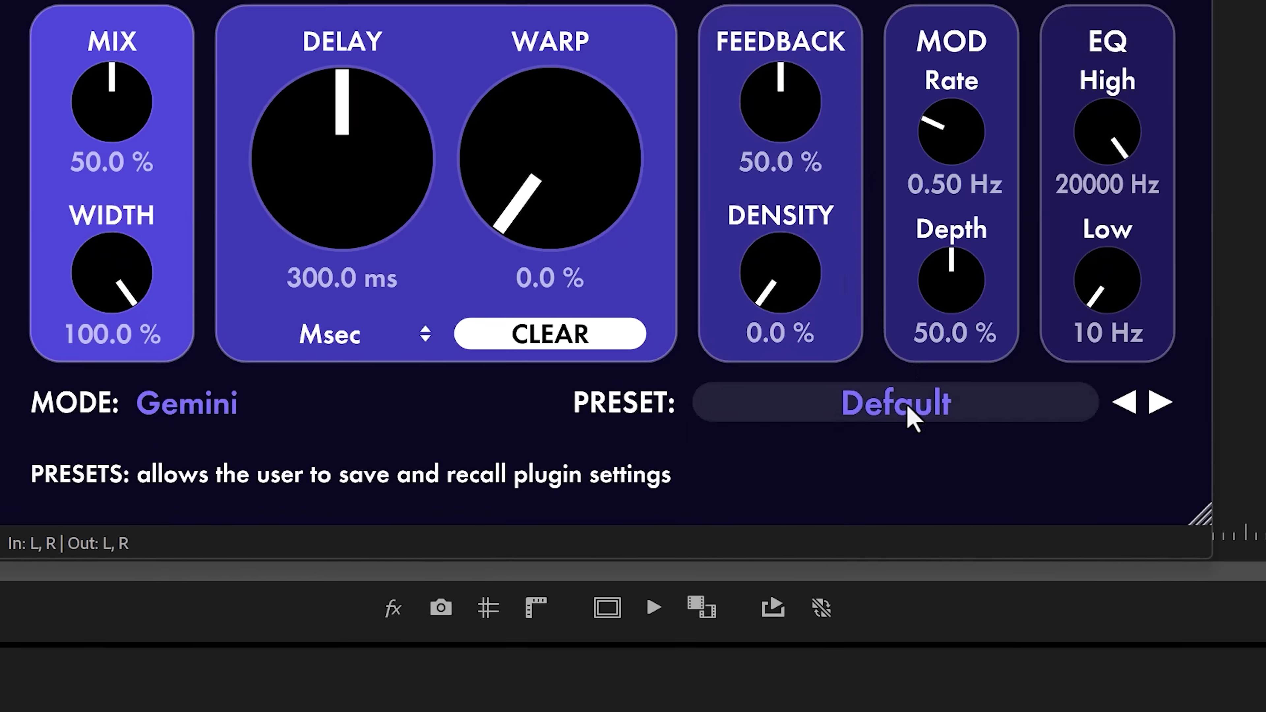
- Load the Reverbs > C-Large > 80s Space Verb preset in Supermassive
{"action": "left_click", "coordinate": [908, 406]}
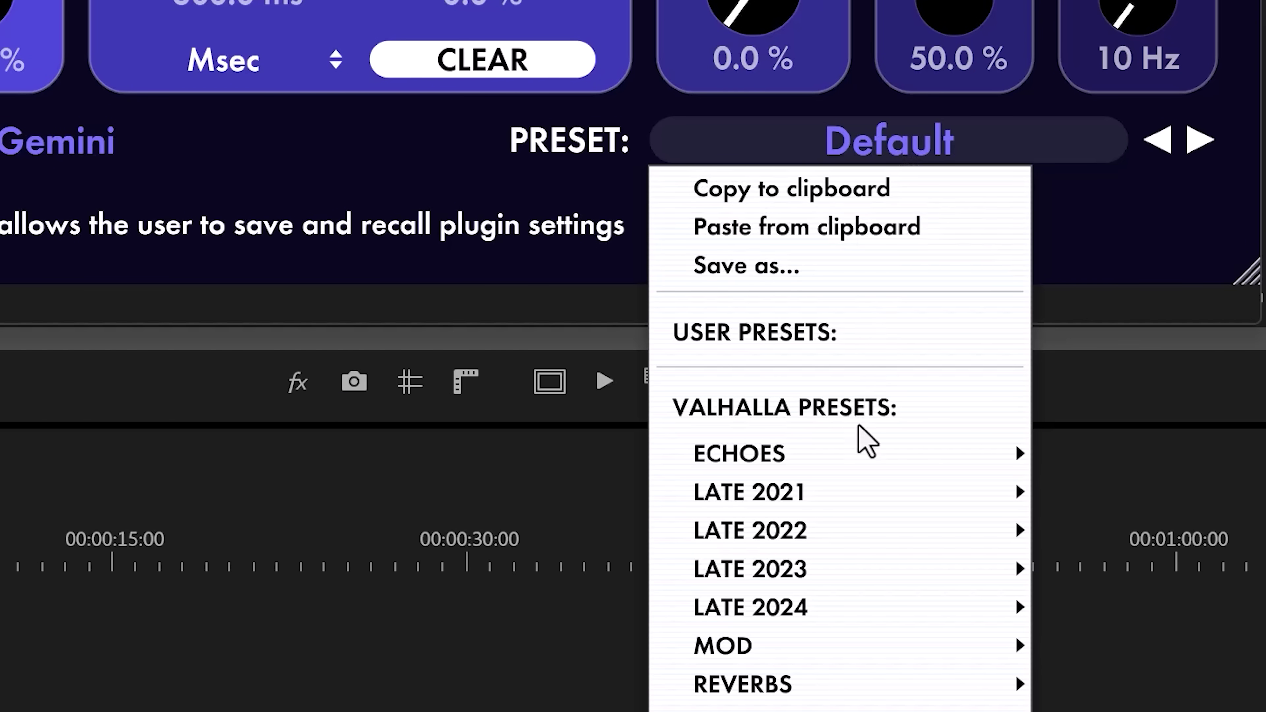
{"action": "mouse_move", "coordinate": [841, 683]}
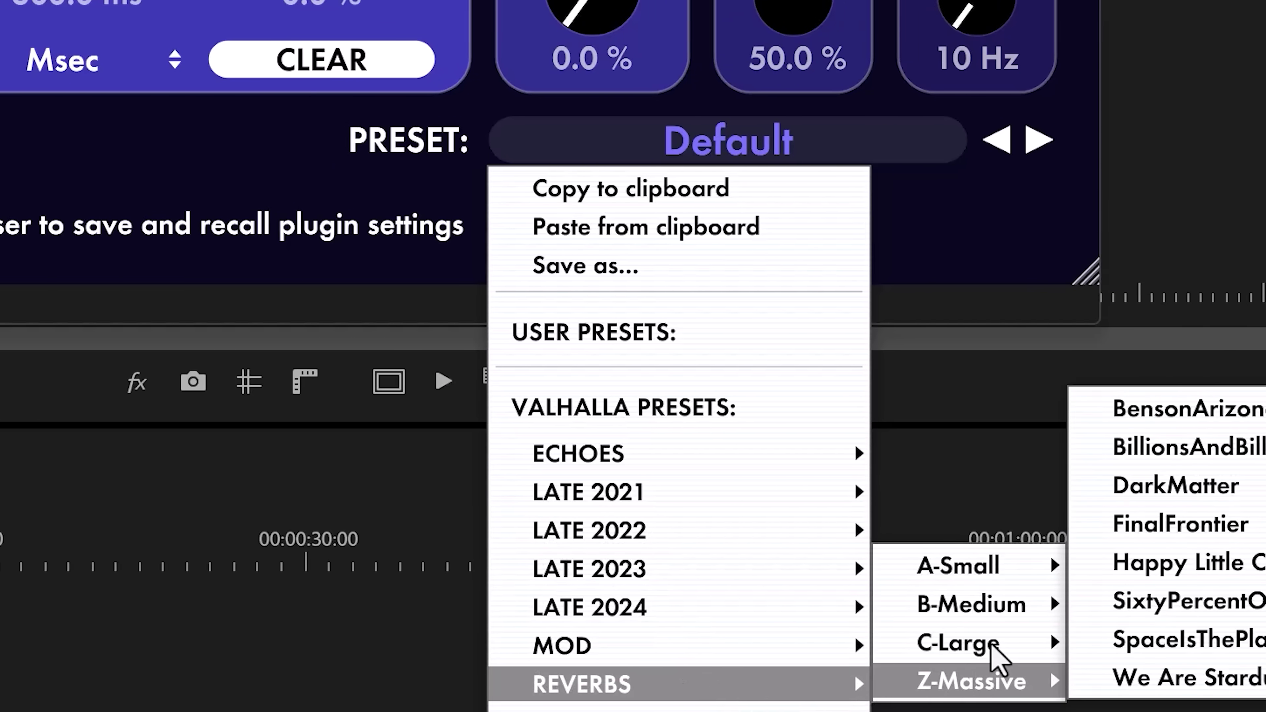
{"action": "mouse_move", "coordinate": [994, 646]}
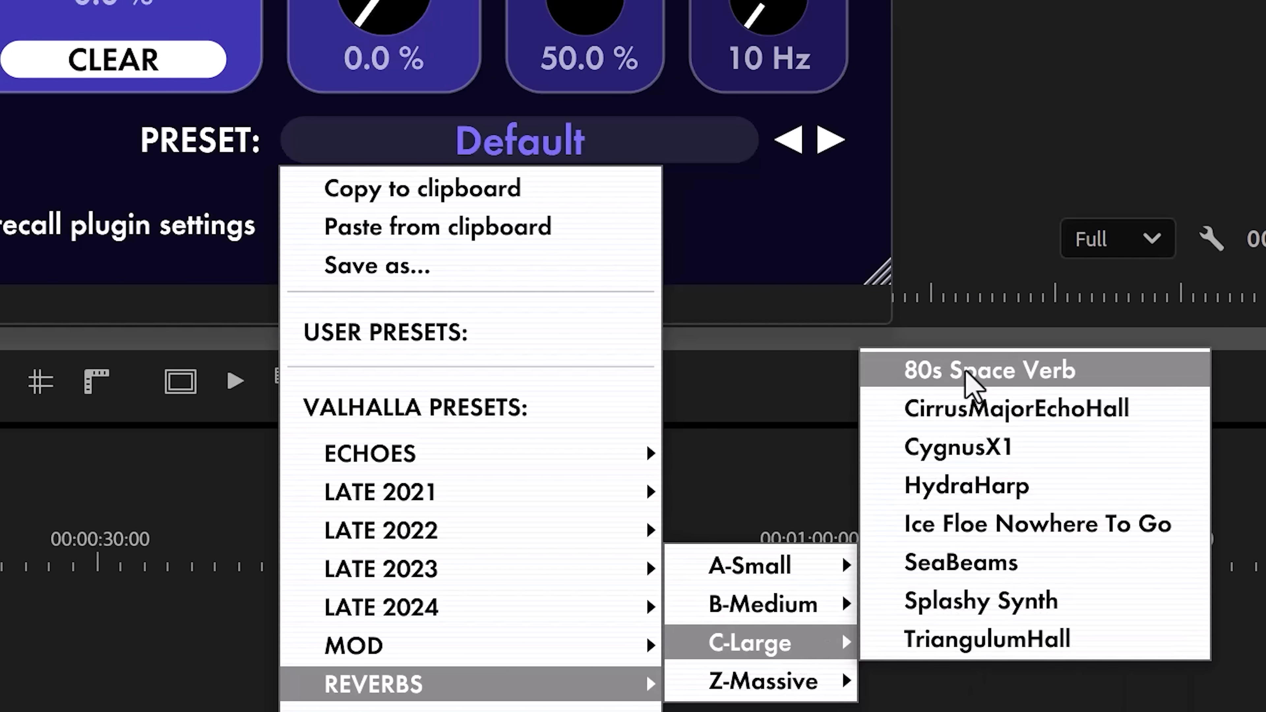
{"action": "left_click", "coordinate": [967, 373]}
- Lower the Supermassive mix to 22.4% and the delay to about 26 ms
{"action": "left_click_drag", "start_coordinate": [339, 356], "coordinate": [358, 241]}
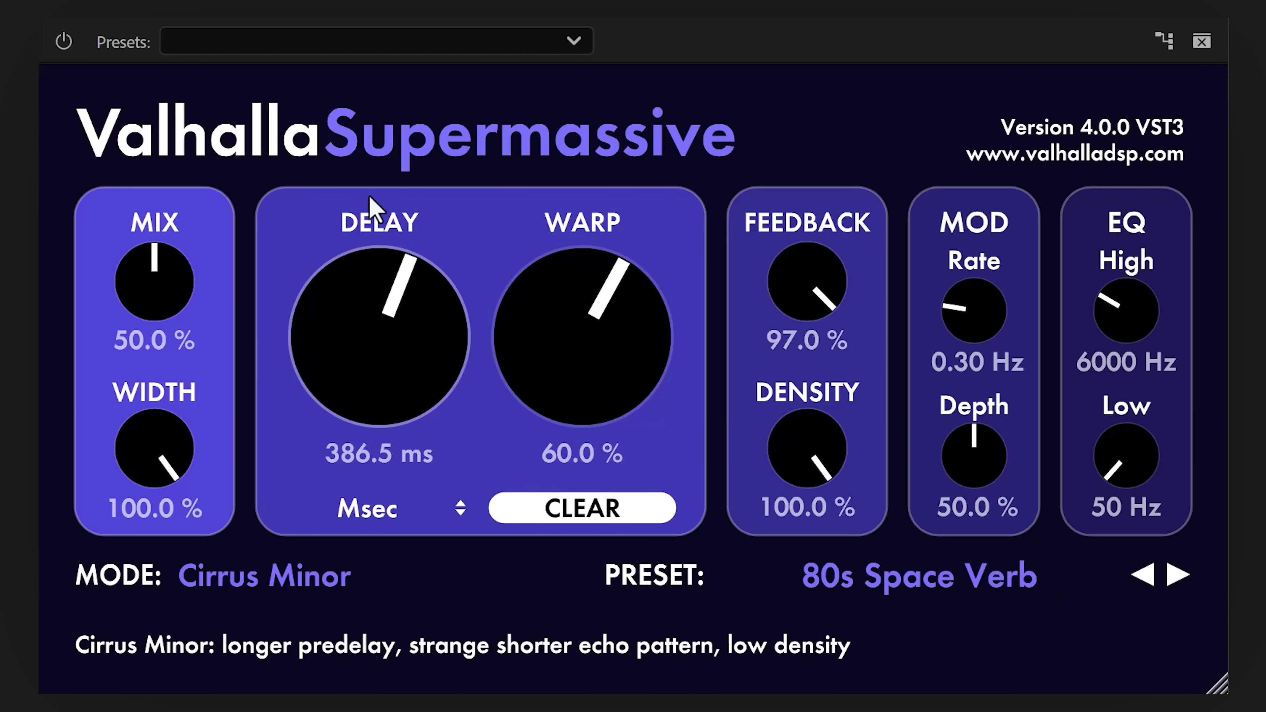
{"action": "left_click_drag", "start_coordinate": [369, 196], "coordinate": [329, 301]}
{"action": "left_click_drag", "start_coordinate": [321, 355], "coordinate": [321, 362]}
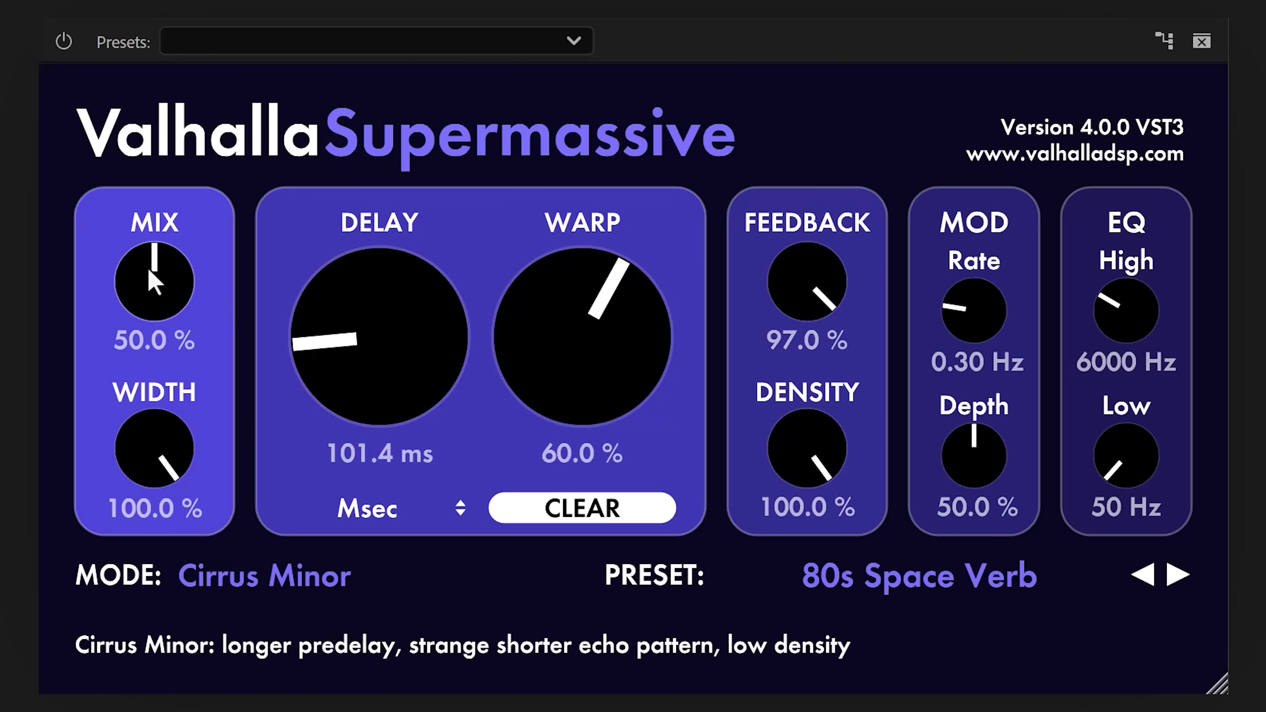
{"action": "left_click_drag", "start_coordinate": [156, 274], "coordinate": [155, 292]}
{"action": "left_click_drag", "start_coordinate": [139, 339], "coordinate": [139, 344]}
{"action": "left_click_drag", "start_coordinate": [339, 369], "coordinate": [342, 394]}
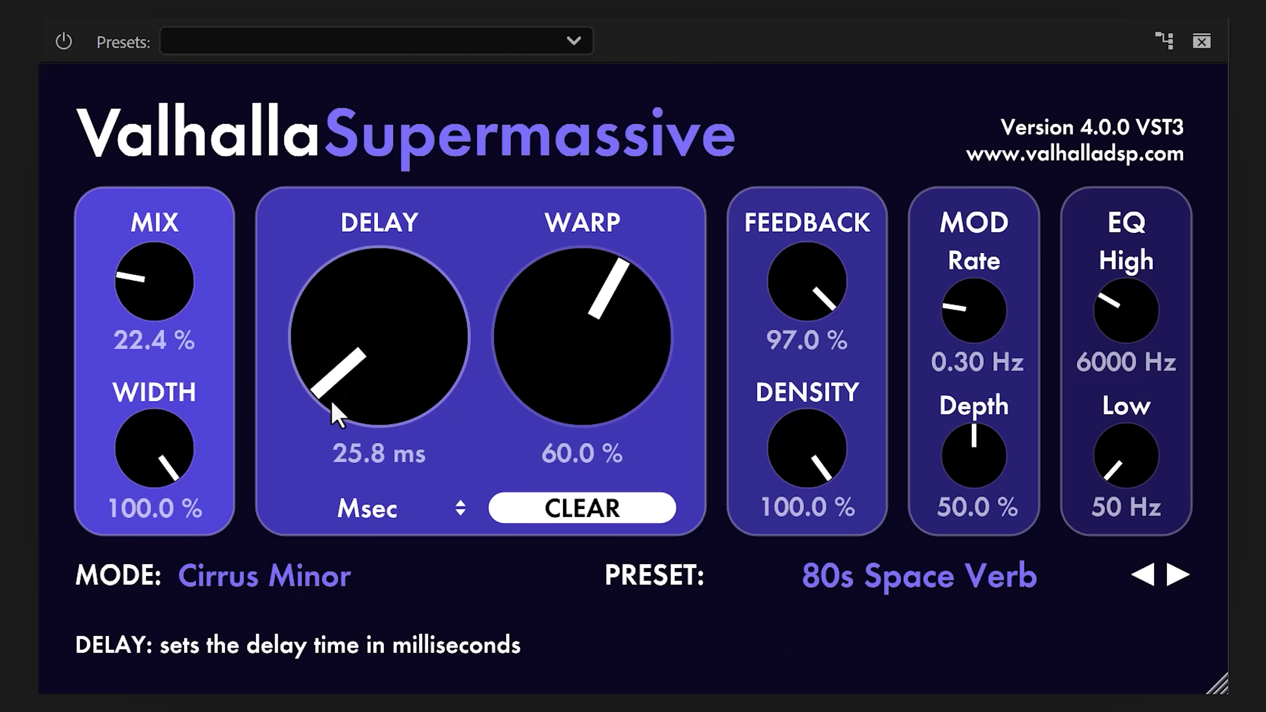